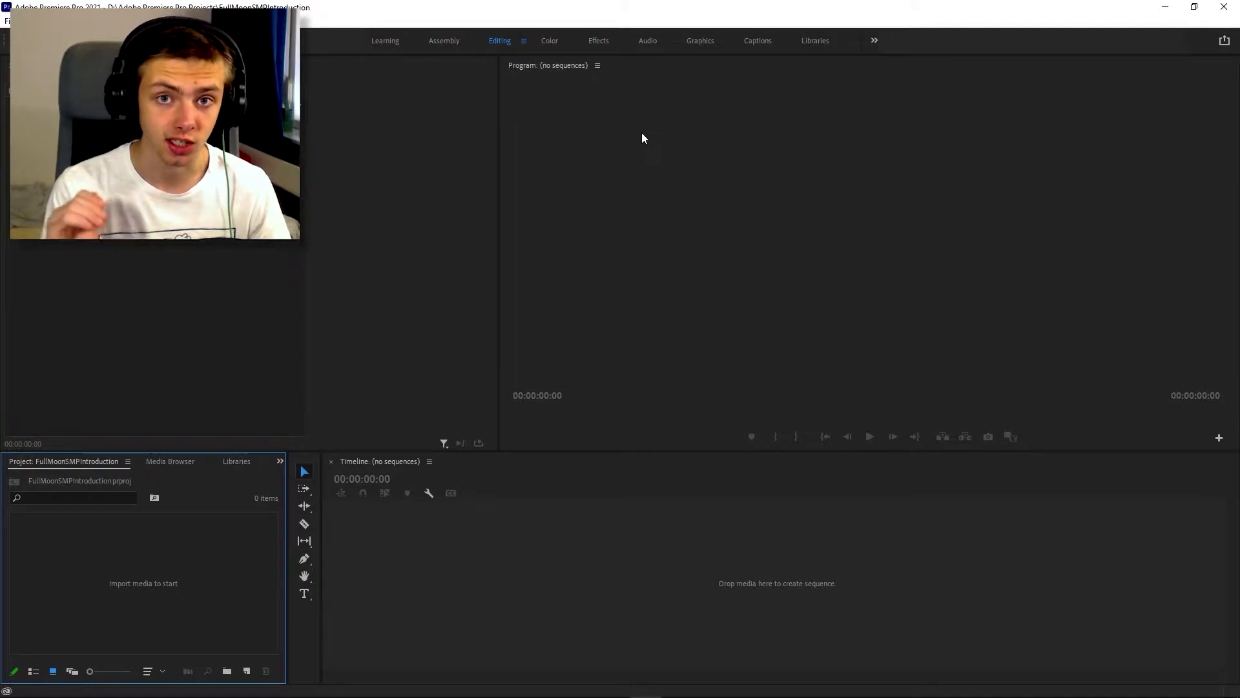
pyautogui.click(588, 184)
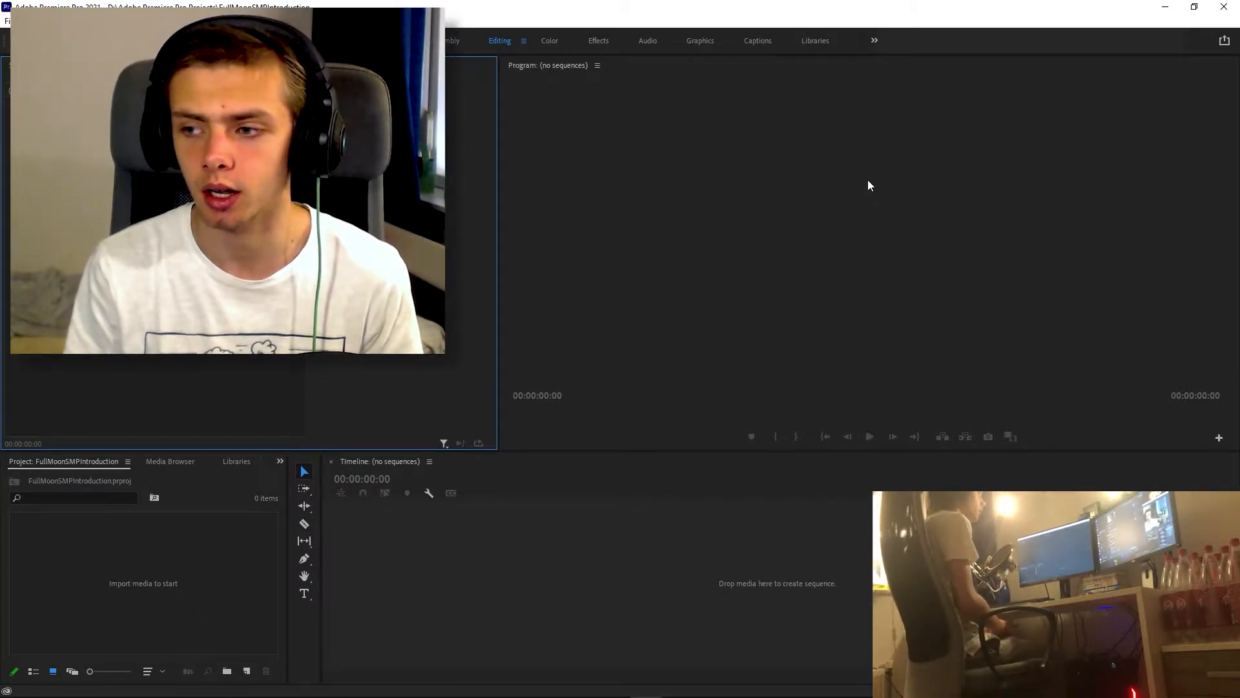
pyautogui.moveTo(717, 181); pyautogui.dragTo(755, 163)
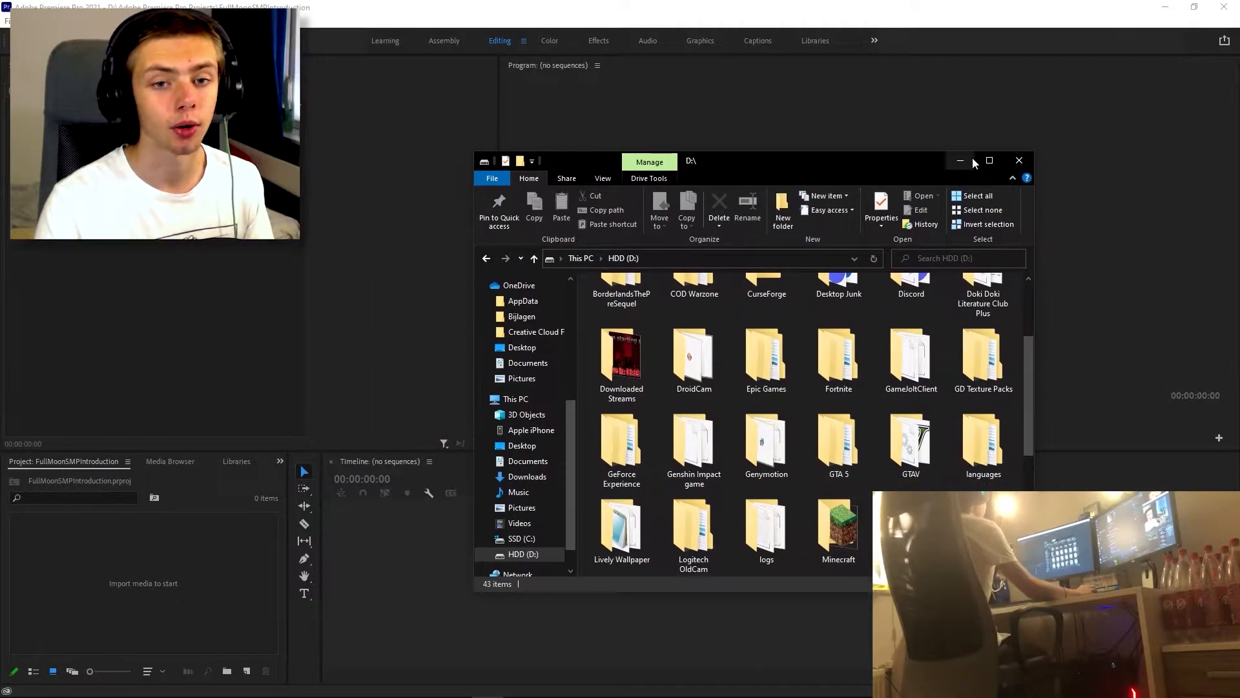
pyautogui.click(970, 161)
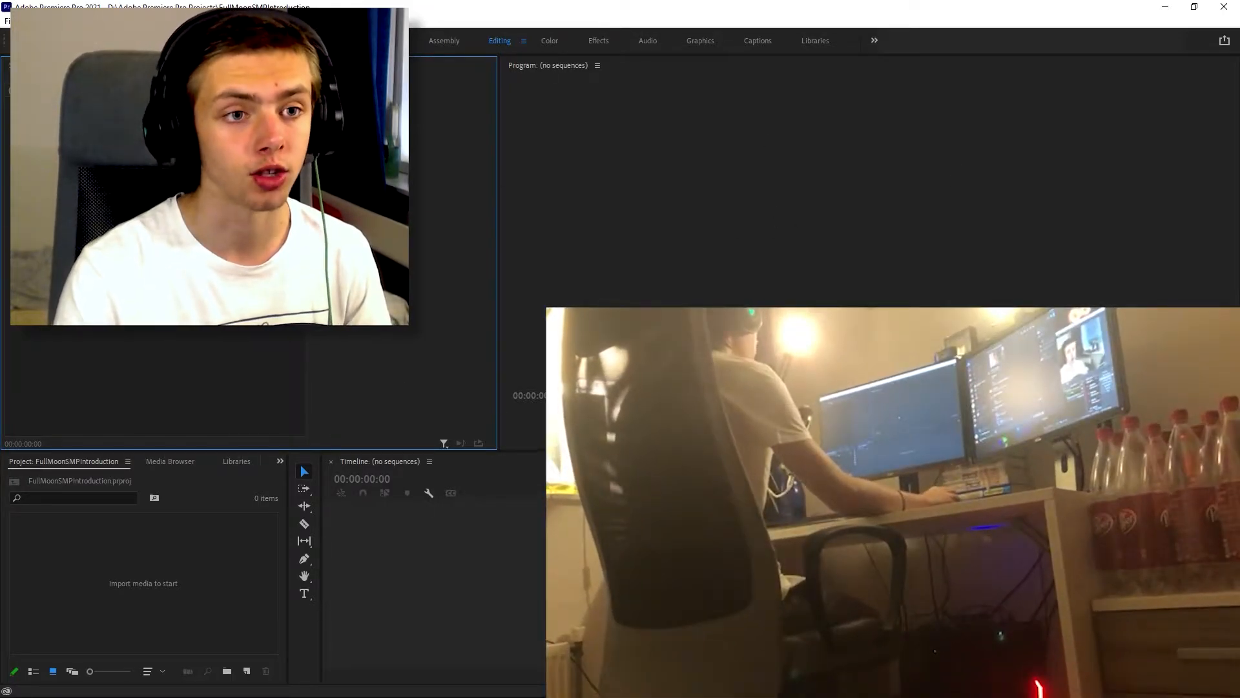
pyautogui.hotkey('alt', 'z')
pyautogui.hotkey('alt', 'z')
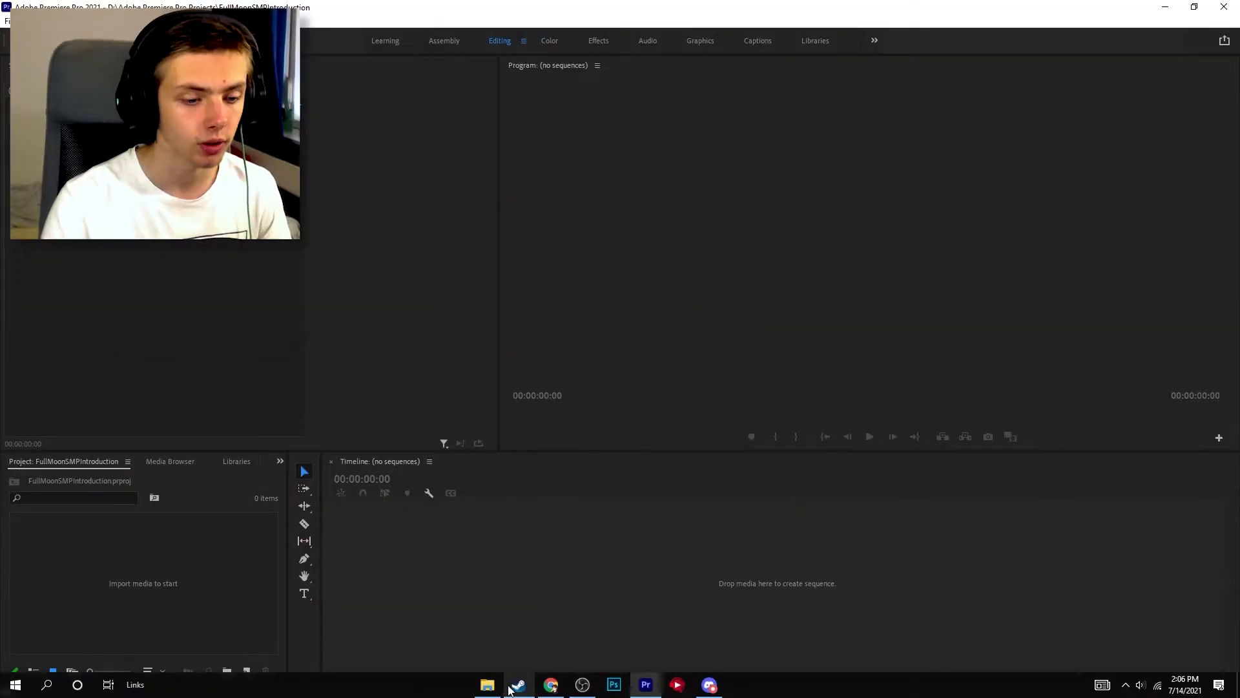
# Step: Import the recording Base Profile 2021.07.14 - 13.09.26.04 from File Explorer folder D:\GeForce Experience\Base Profile into the project
pyautogui.click(486, 686)
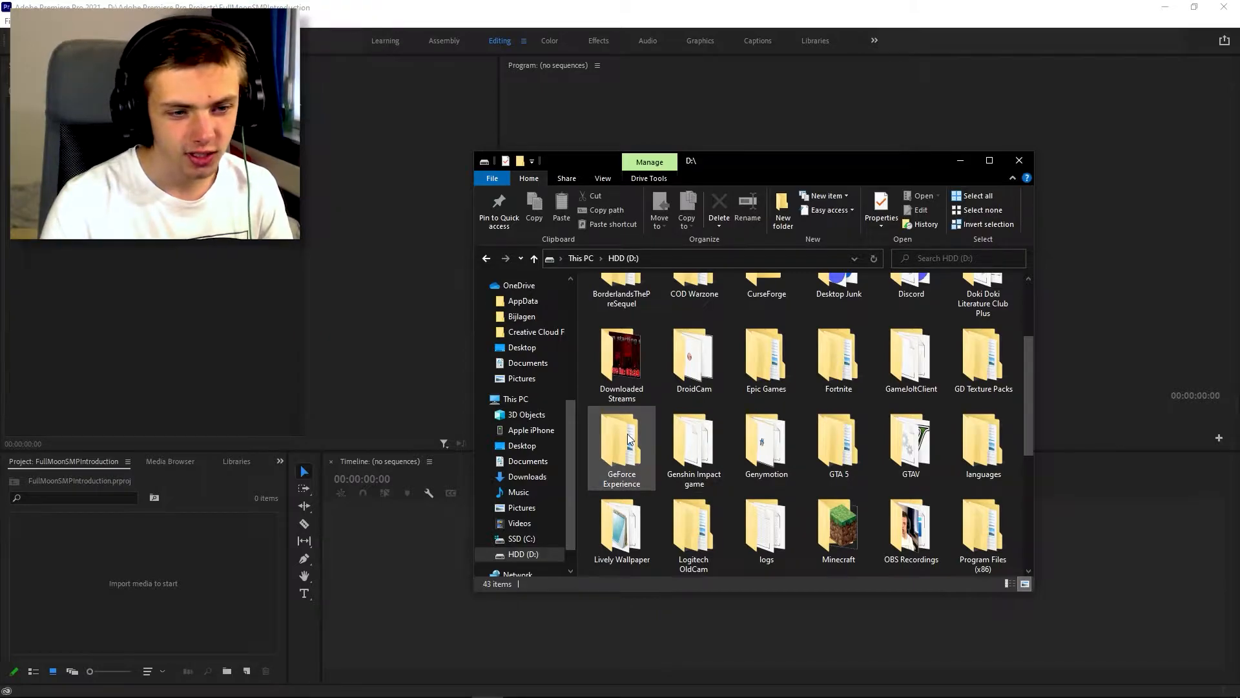
pyautogui.doubleClick(627, 434)
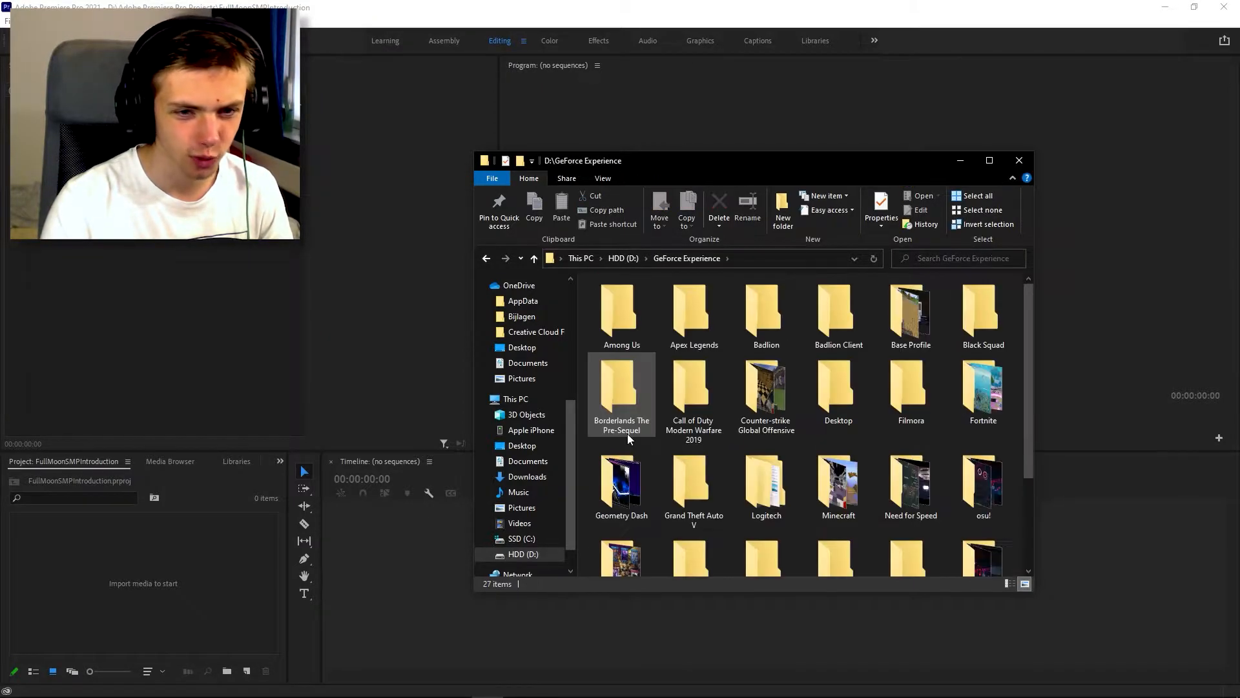
pyautogui.doubleClick(904, 307)
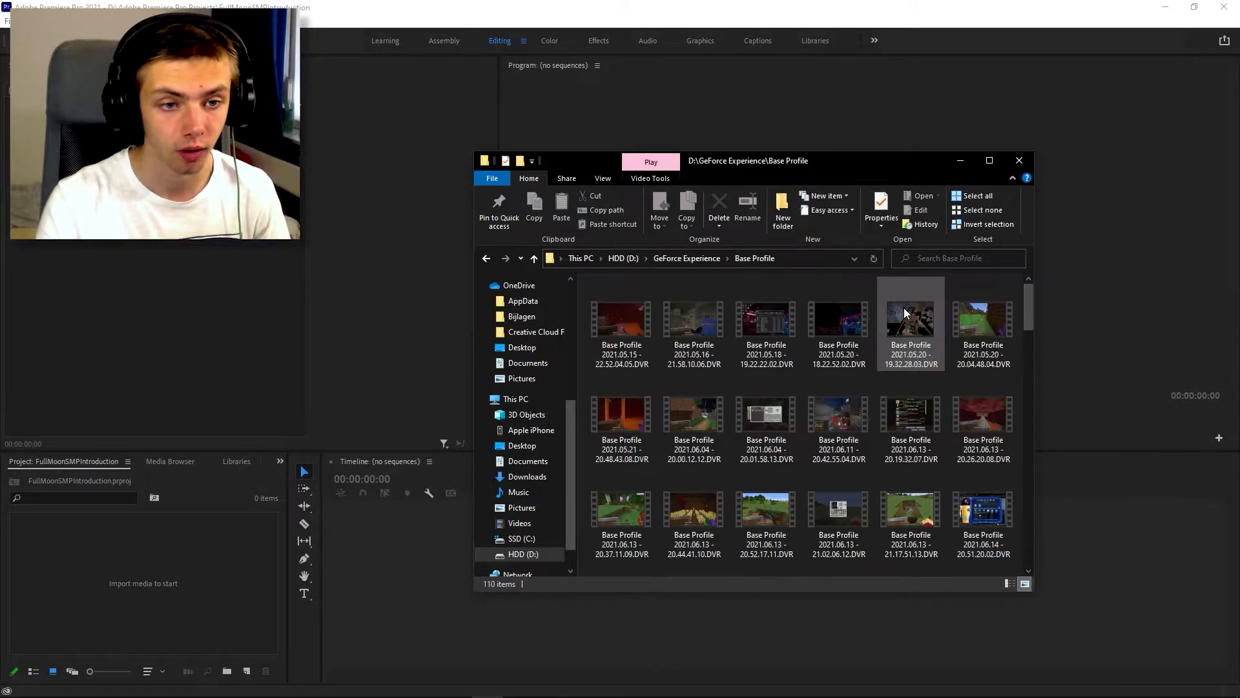
pyautogui.moveTo(896, 367)
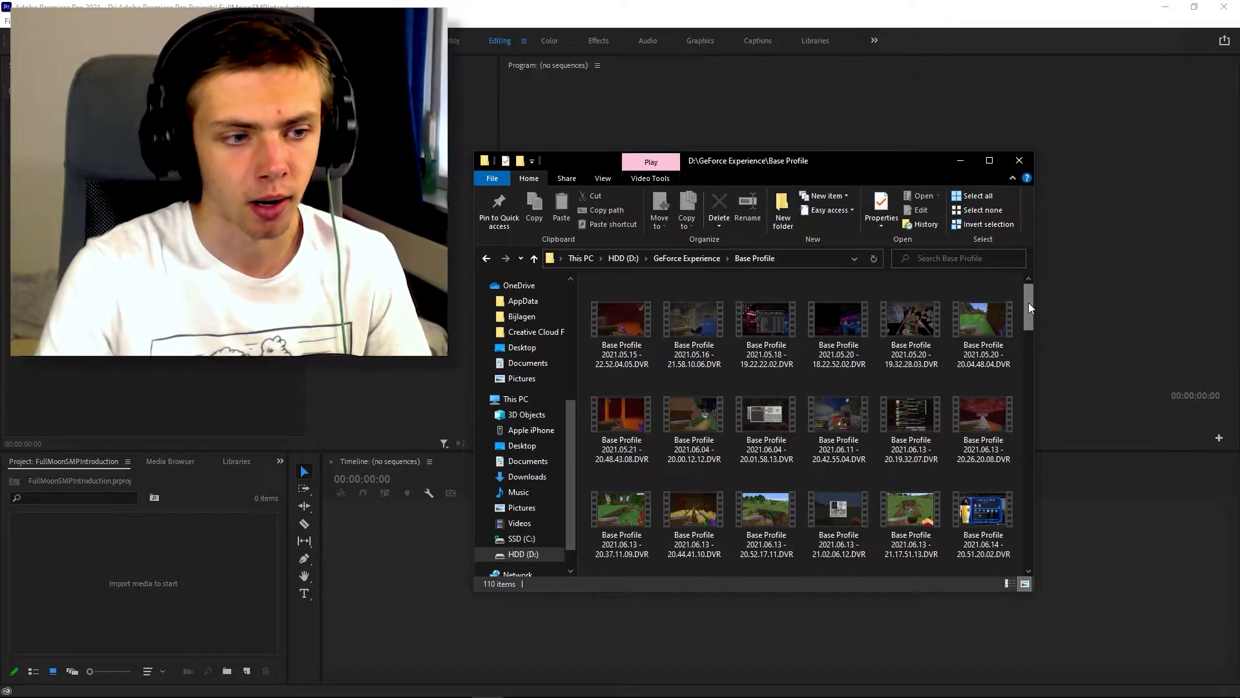
pyautogui.moveTo(1028, 301); pyautogui.dragTo(1023, 562)
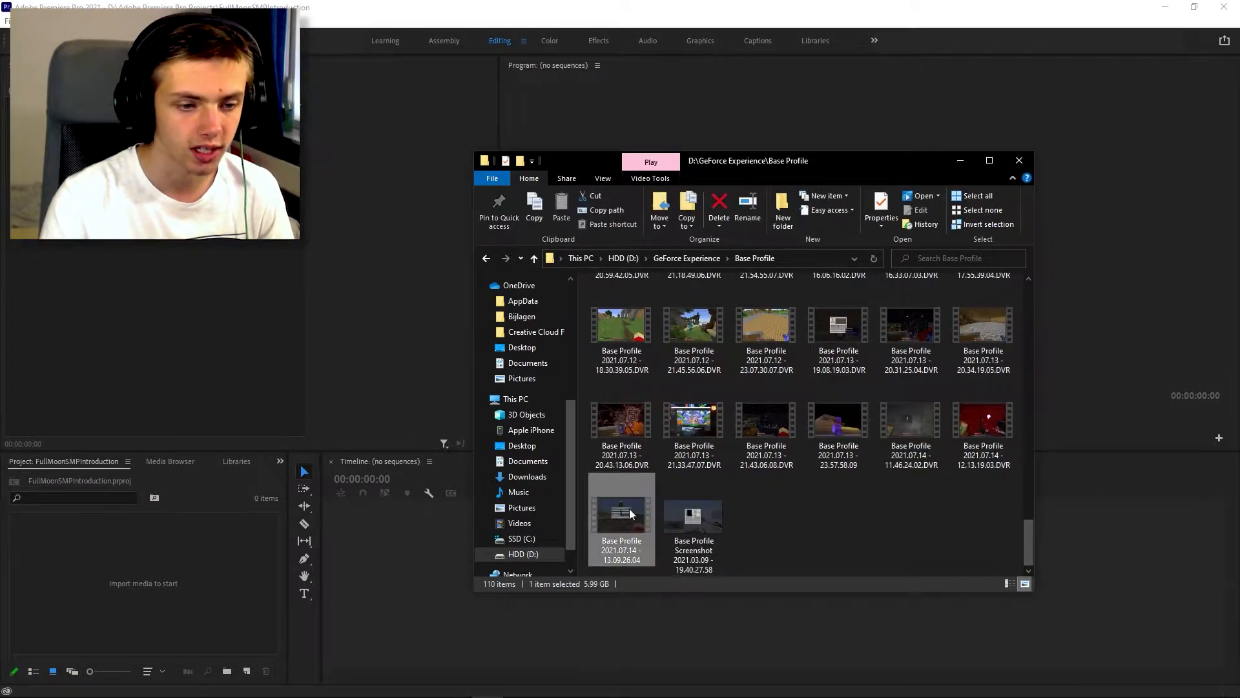
pyautogui.moveTo(279, 577); pyautogui.dragTo(137, 585)
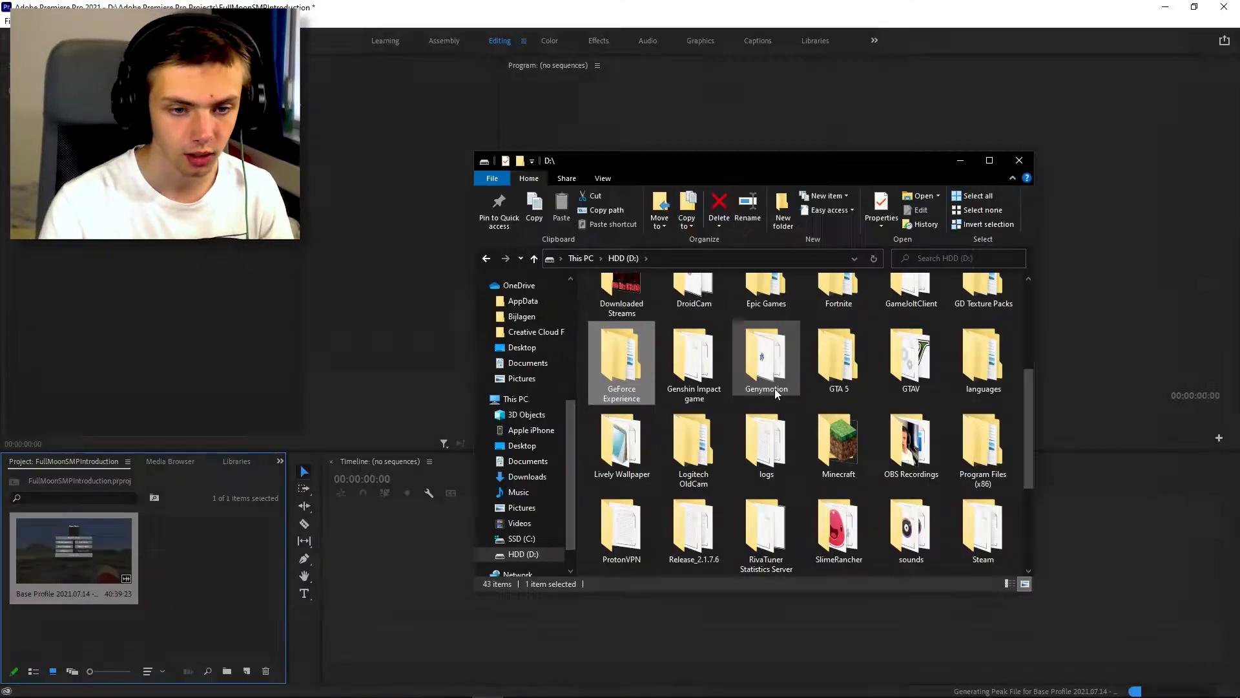
pyautogui.scroll(-3, 775, 401)
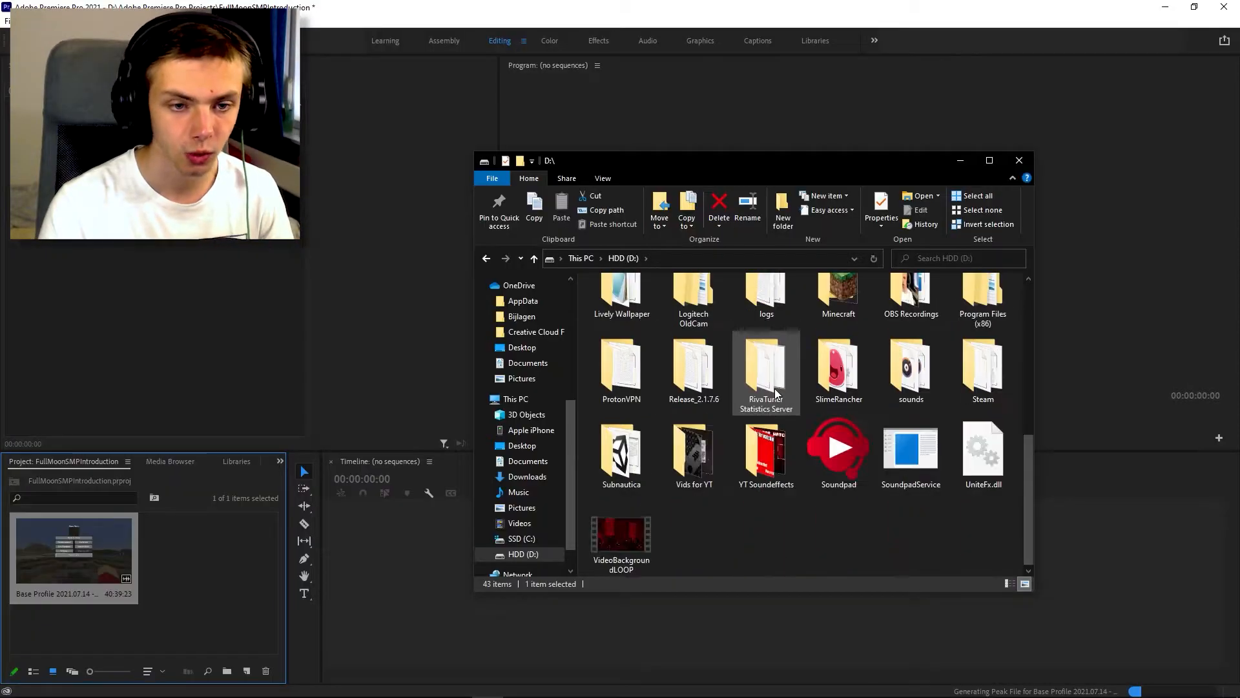
pyautogui.scroll(1, 907, 300)
pyautogui.doubleClick(907, 300)
pyautogui.scroll(-5, 802, 359)
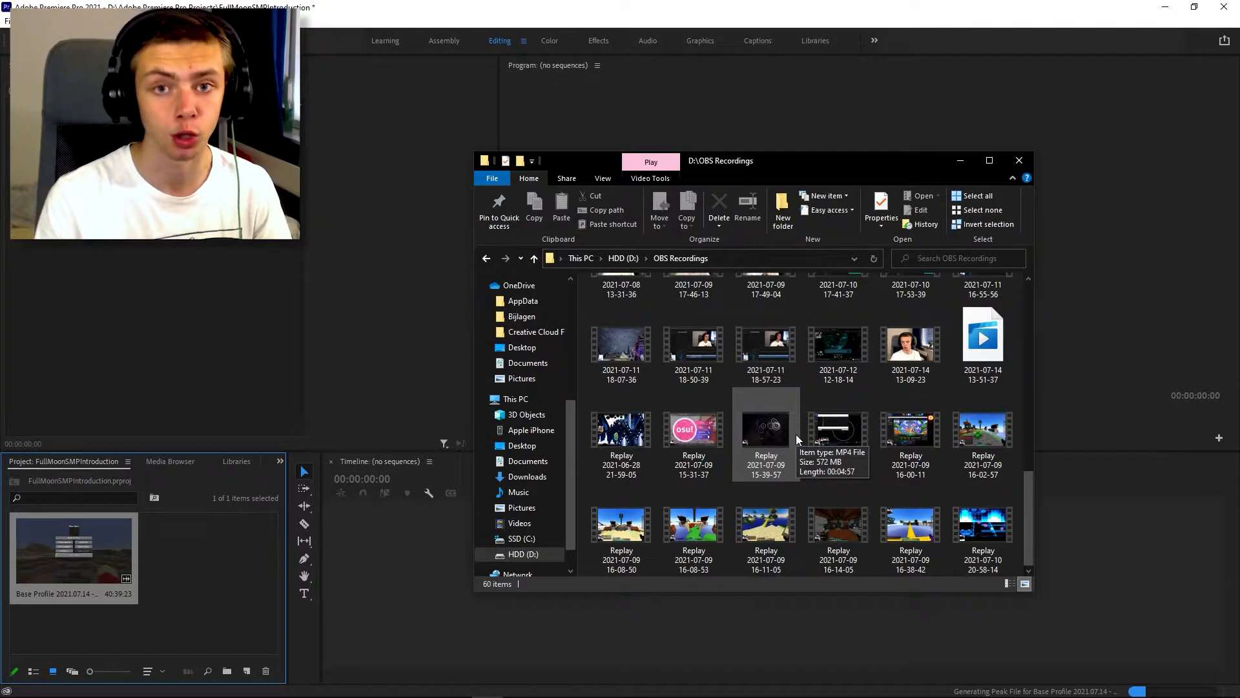
pyautogui.moveTo(911, 343); pyautogui.dragTo(213, 584)
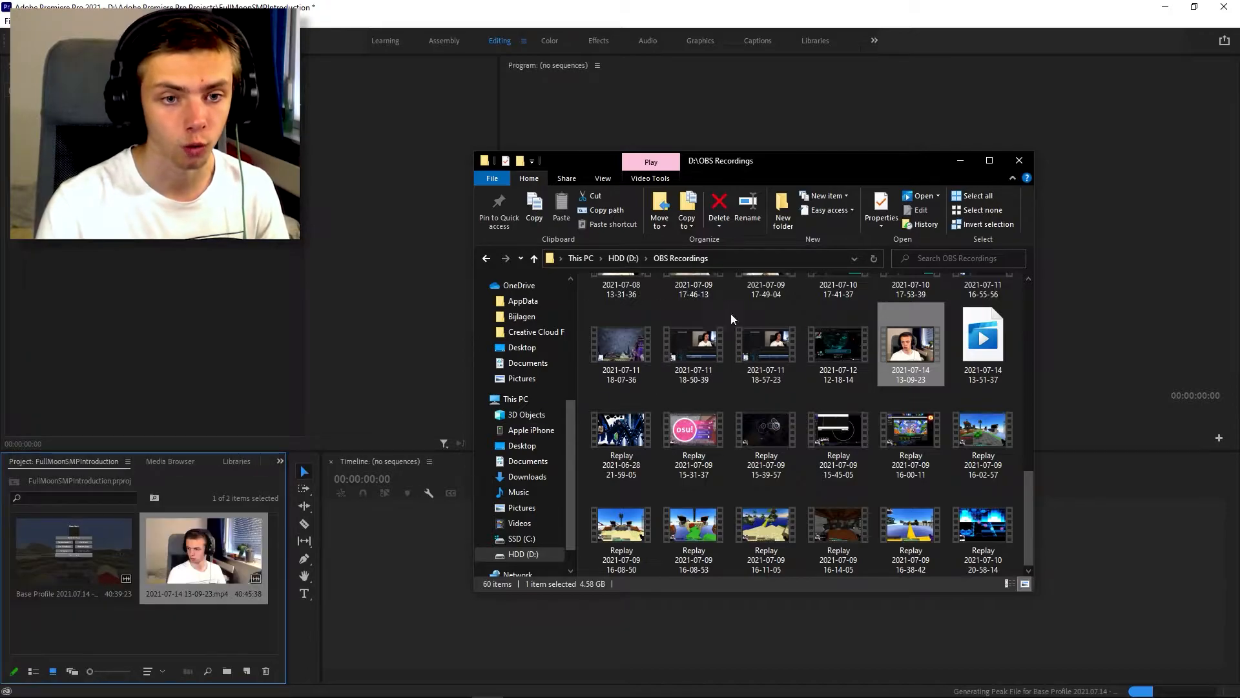
pyautogui.click(956, 160)
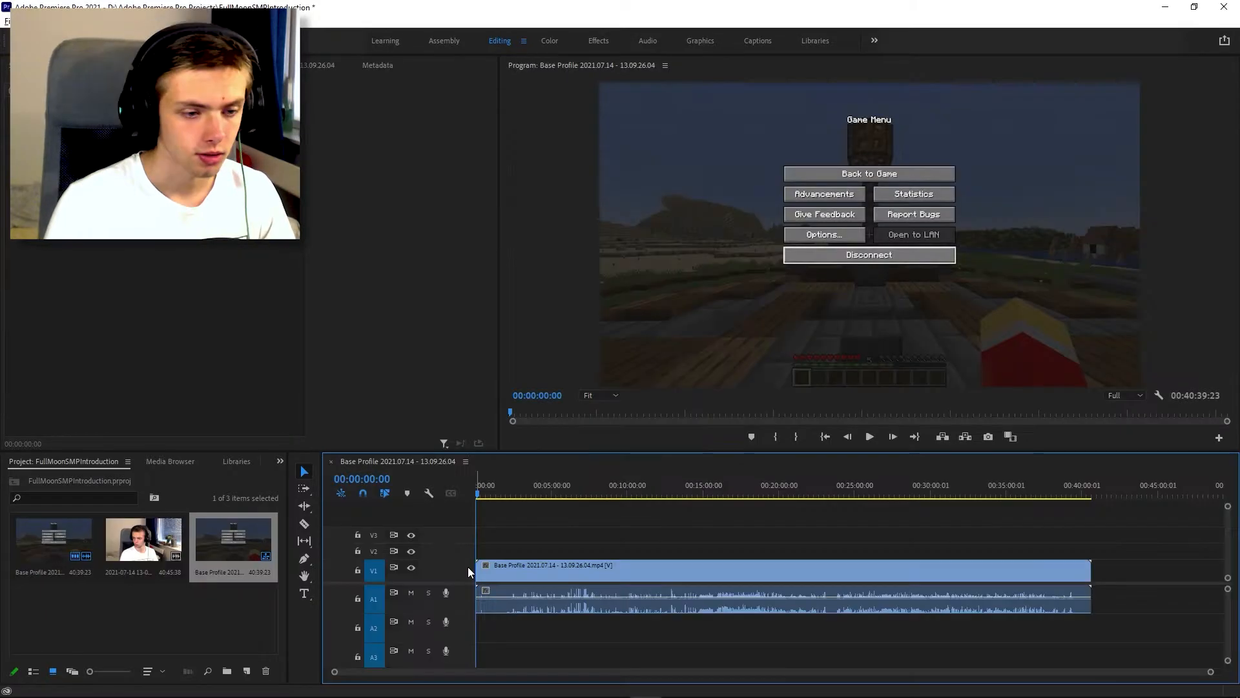
pyautogui.scroll(1, 467, 552)
pyautogui.scroll(1, 468, 529)
pyautogui.moveTo(143, 539); pyautogui.dragTo(533, 537)
pyautogui.scroll(6, 535, 538)
pyautogui.scroll(-3, 546, 537)
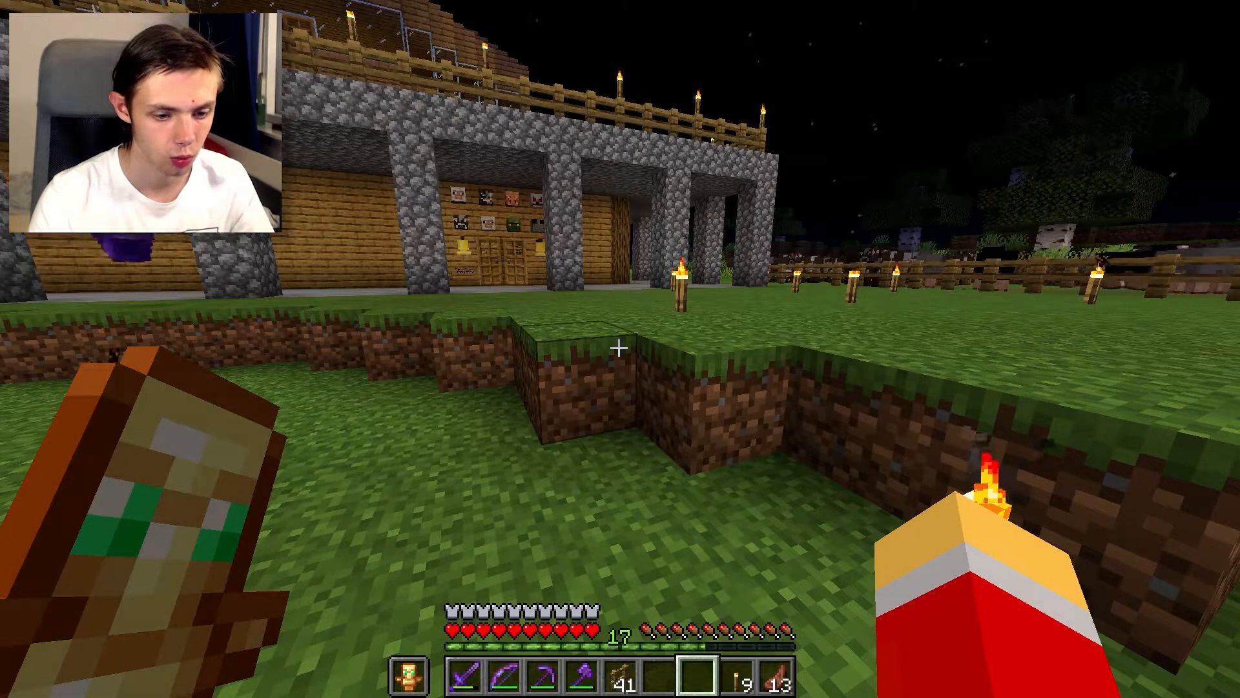
pyautogui.press('t')
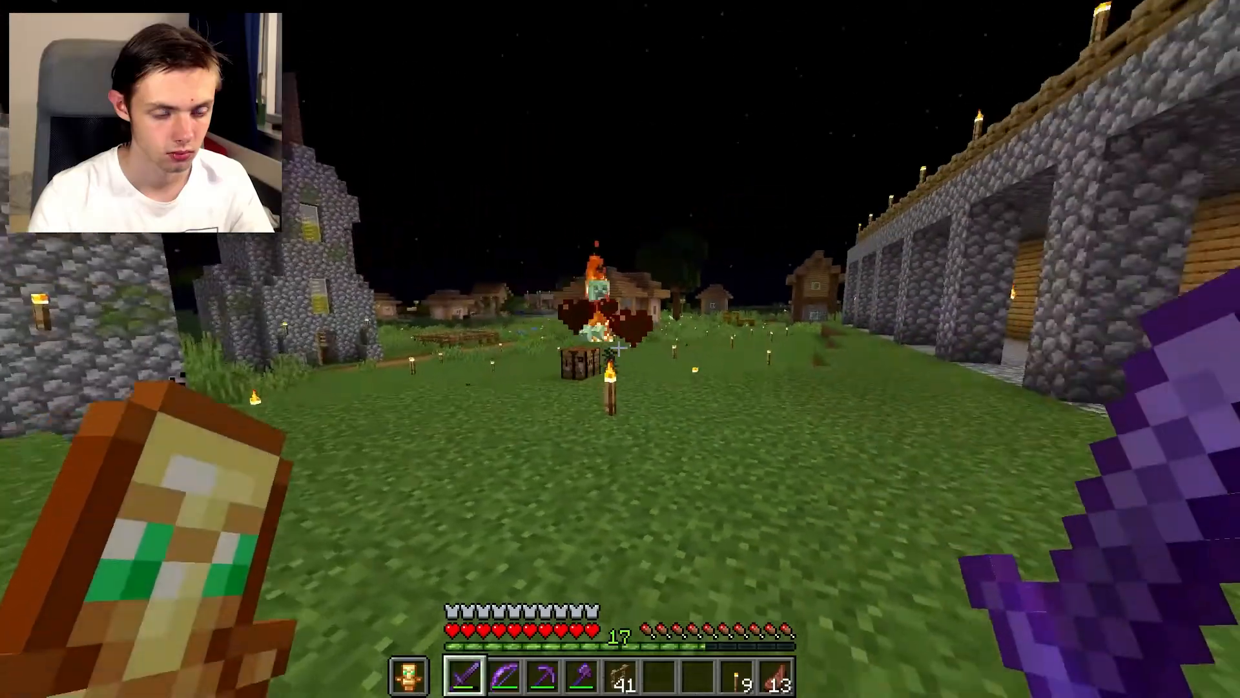
pyautogui.scroll(-2, 620, 349)
pyautogui.rightClick(620, 349)
pyautogui.press('w')
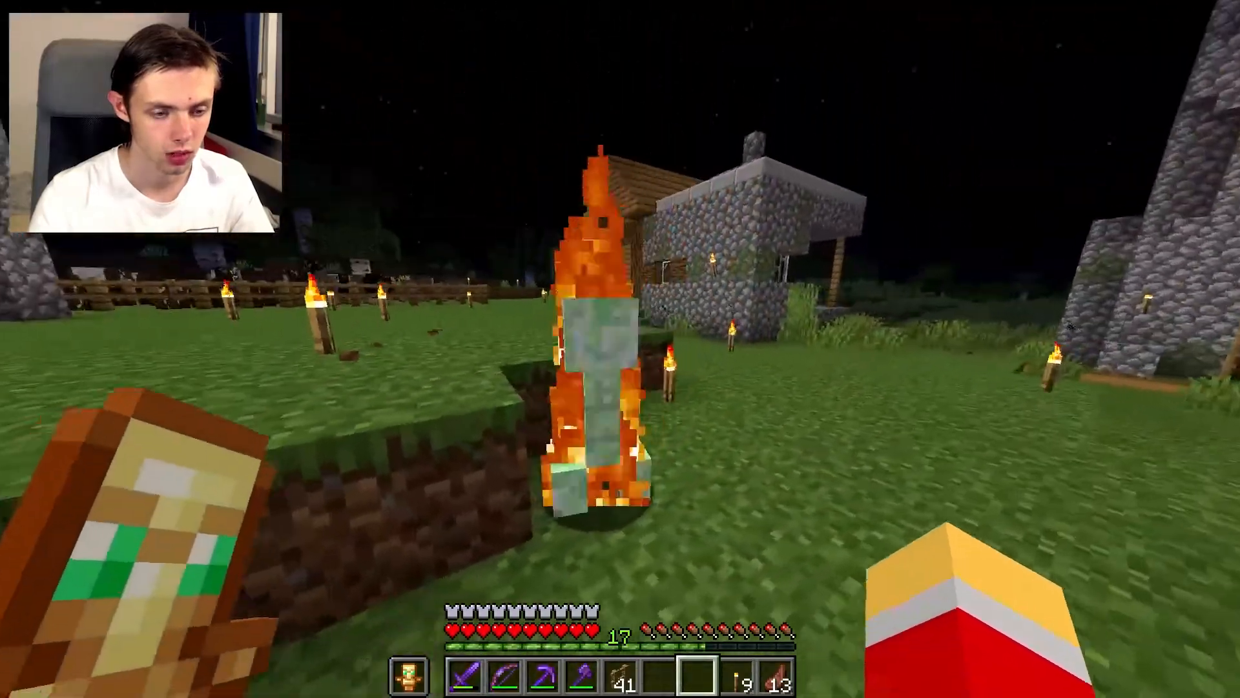
pyautogui.press('w')
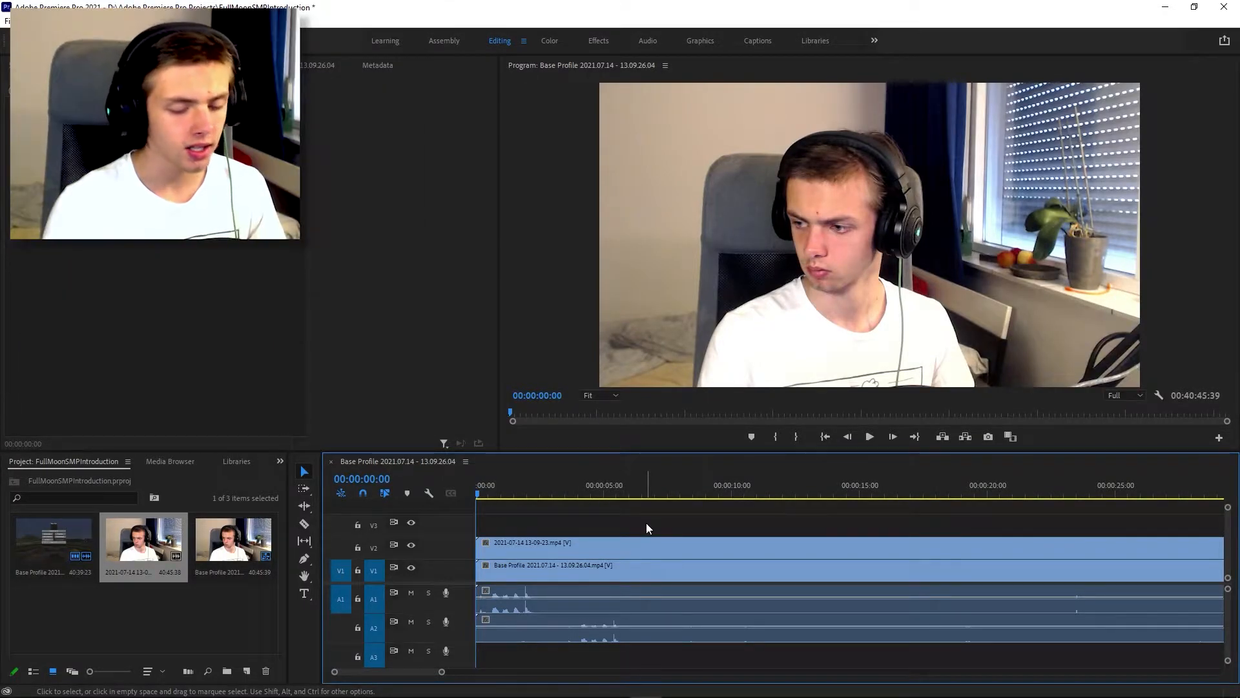
pyautogui.hotkey('alt', 'z')
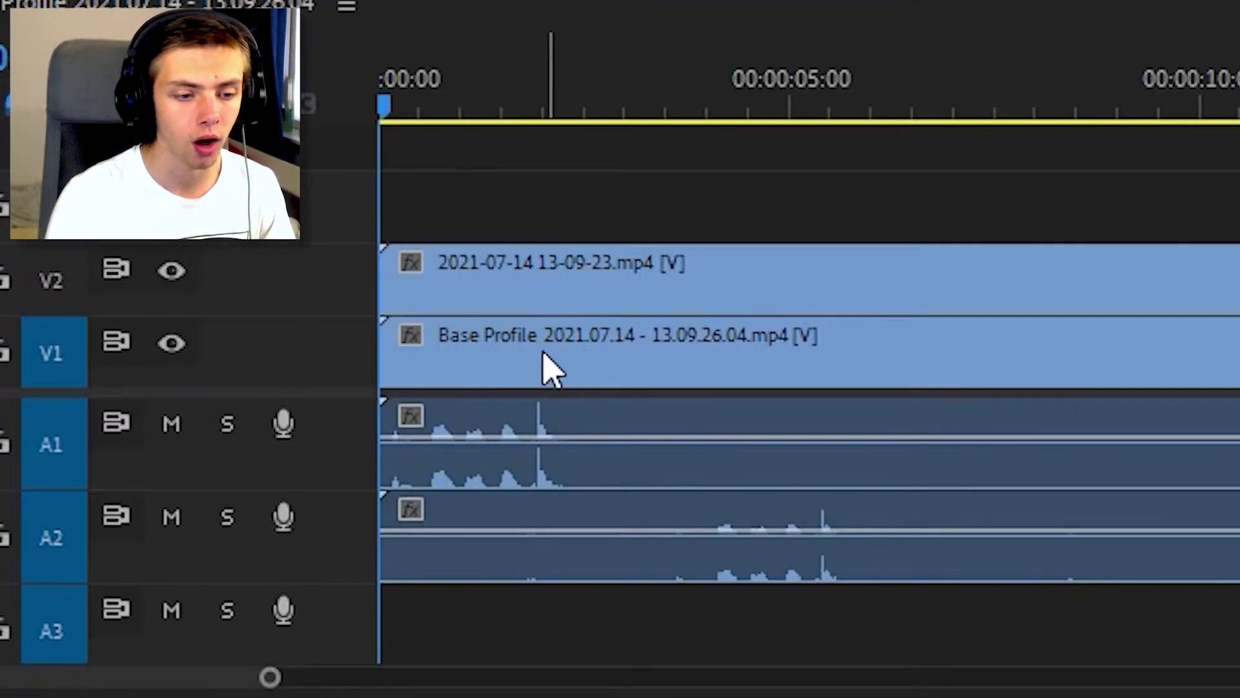
# Step: Shift the gameplay clip on V1 and its audio about 3 seconds later toward the webcam audio's matching peaks
pyautogui.scroll(3, 503, 352)
pyautogui.scroll(-3, 549, 352)
pyautogui.scroll(4, 821, 352)
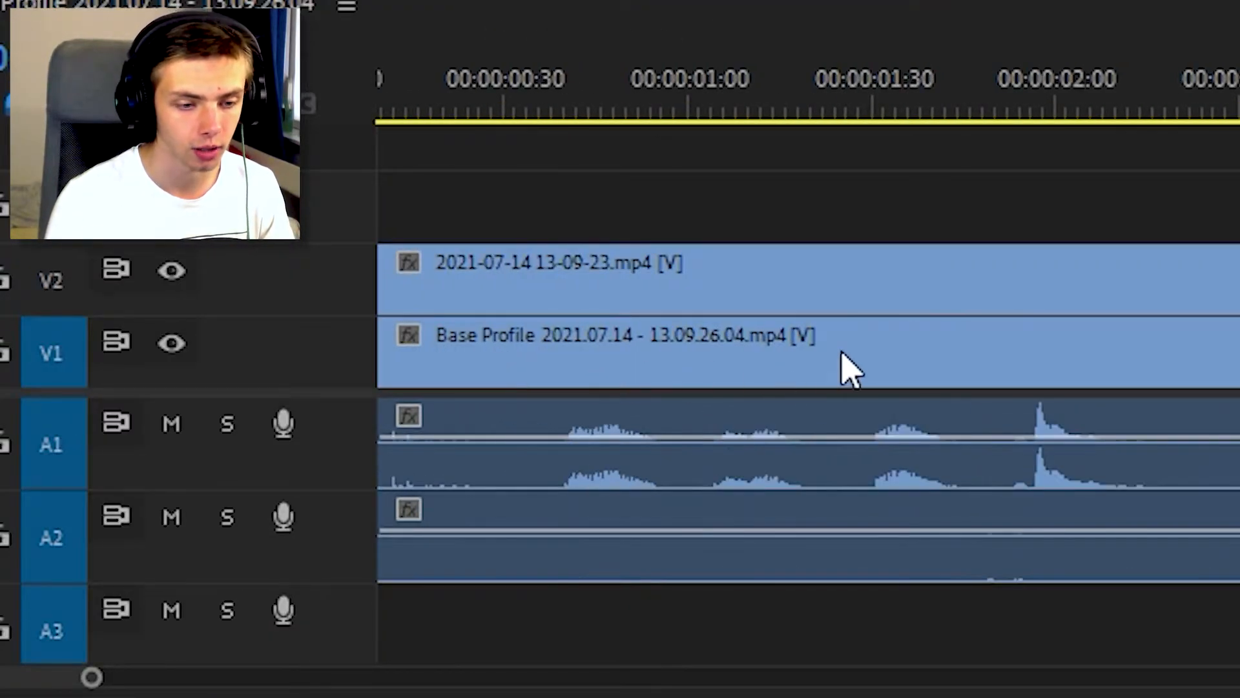
pyautogui.scroll(-4, 833, 353)
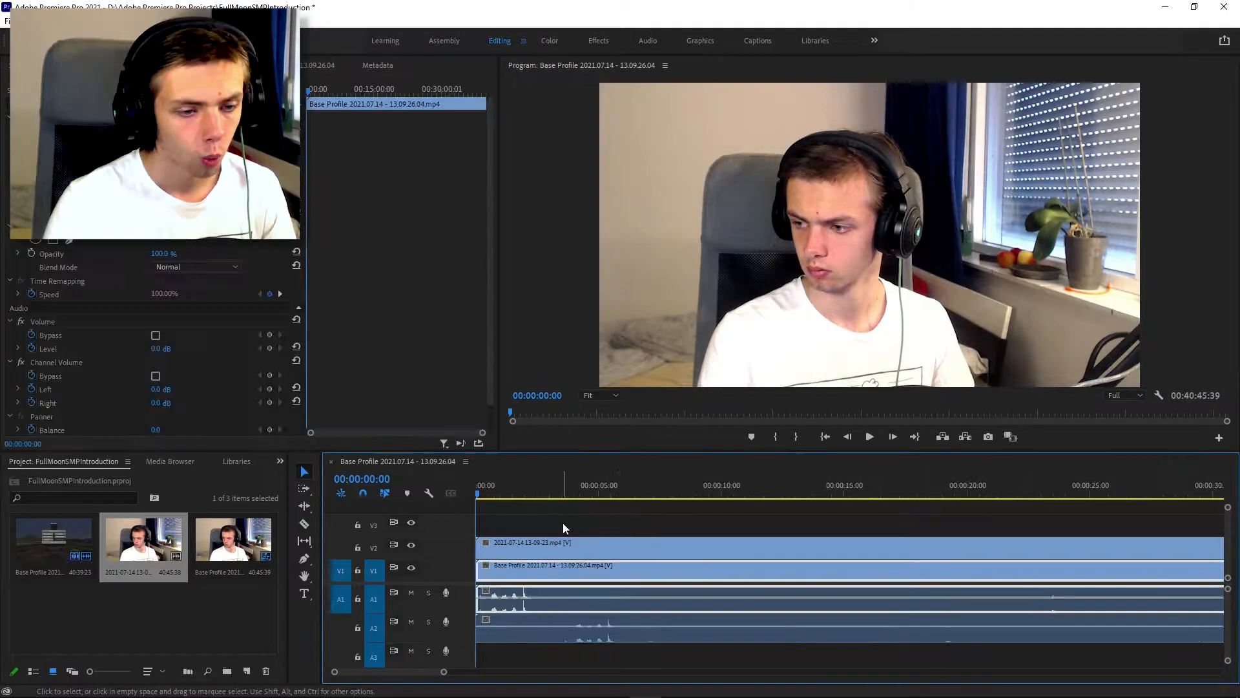
pyautogui.click(563, 521)
pyautogui.moveTo(497, 573); pyautogui.dragTo(571, 577)
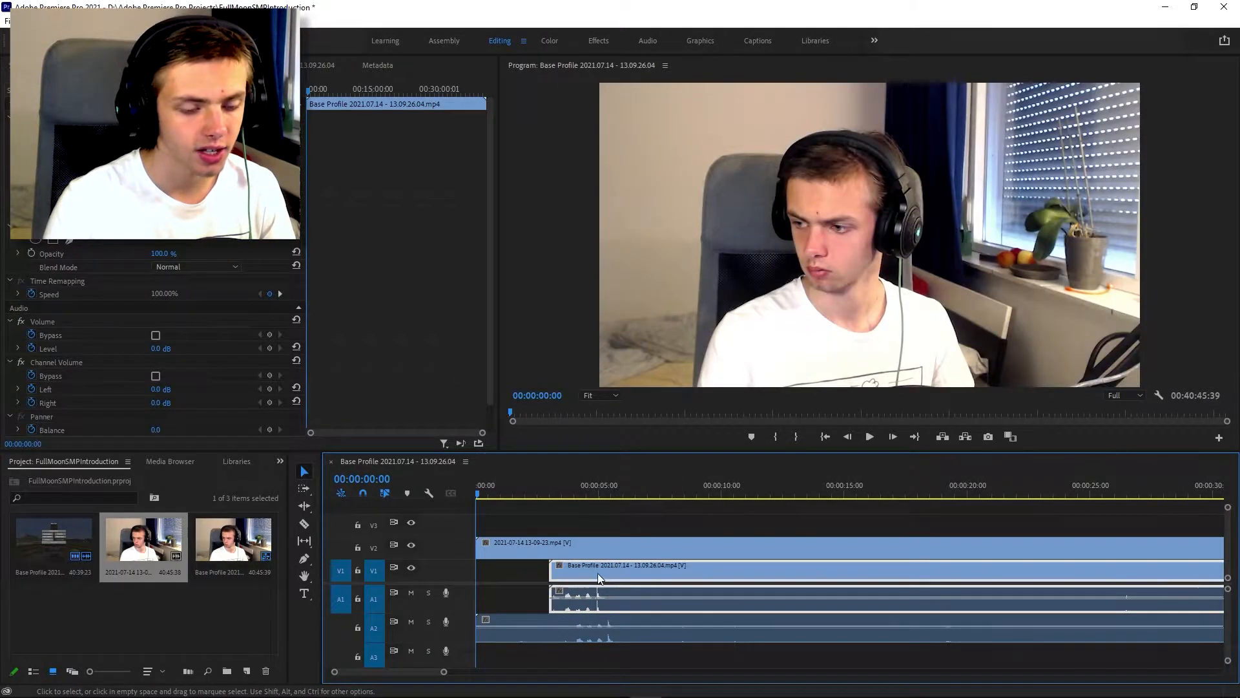
# Step: Fine-align the gameplay clip so its clap peak on A1 lines up with the webcam clap peak on A2
pyautogui.scroll(5, 561, 568)
pyautogui.scroll(1, 626, 563)
pyautogui.moveTo(600, 567); pyautogui.dragTo(707, 575)
pyautogui.scroll(1, 680, 572)
pyautogui.scroll(2, 726, 575)
pyautogui.scroll(-2, 687, 569)
pyautogui.scroll(-2, 708, 574)
pyautogui.scroll(-2, 708, 574)
# Step: Play the sequence from 00:00:03:48 through the clap to check the synchronization of both recordings
pyautogui.click(581, 496)
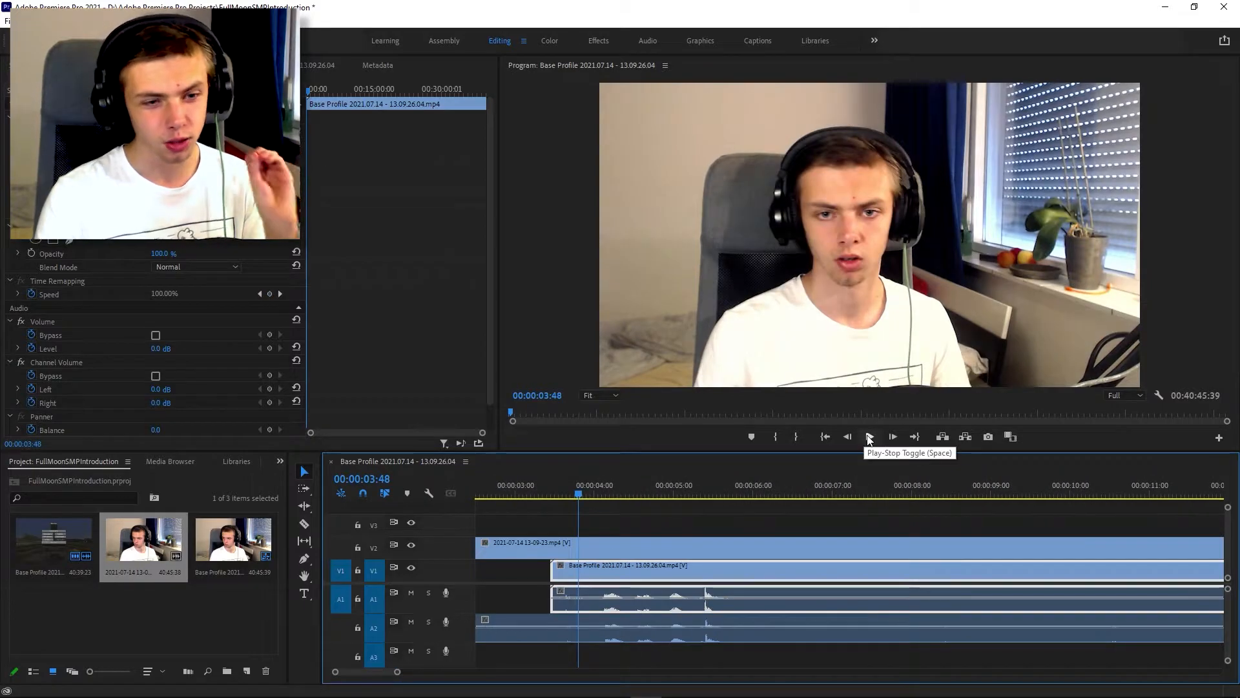
pyautogui.click(869, 437)
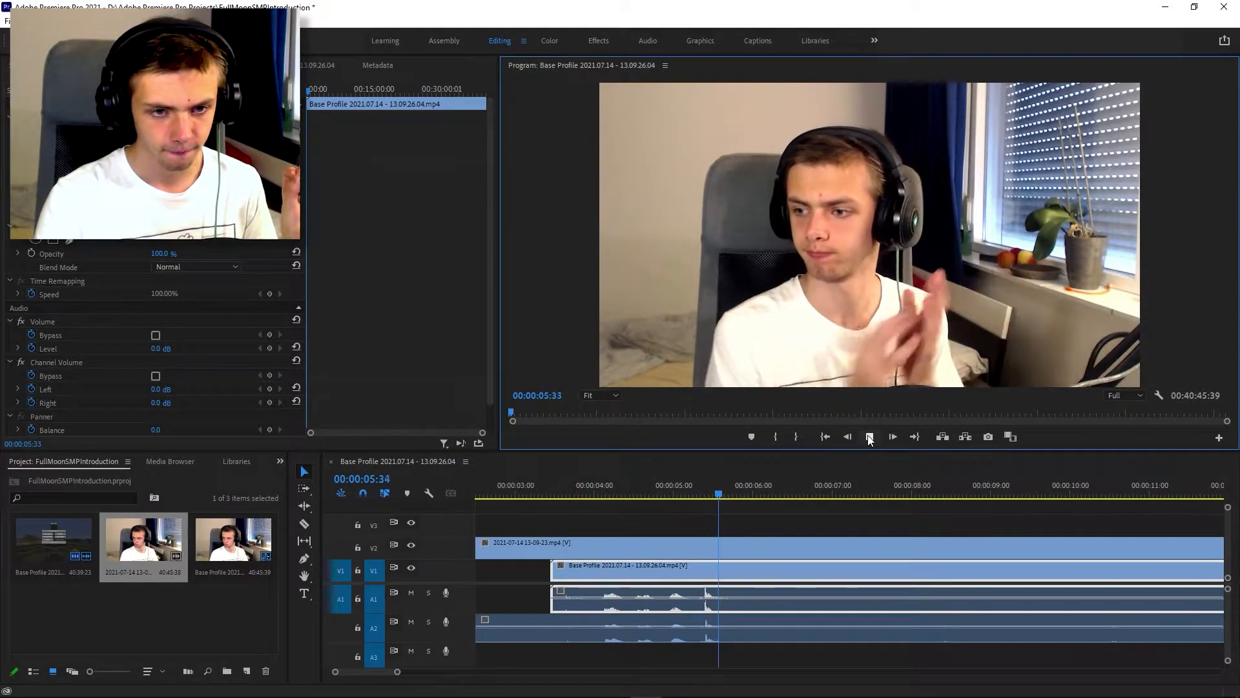
pyautogui.click(870, 438)
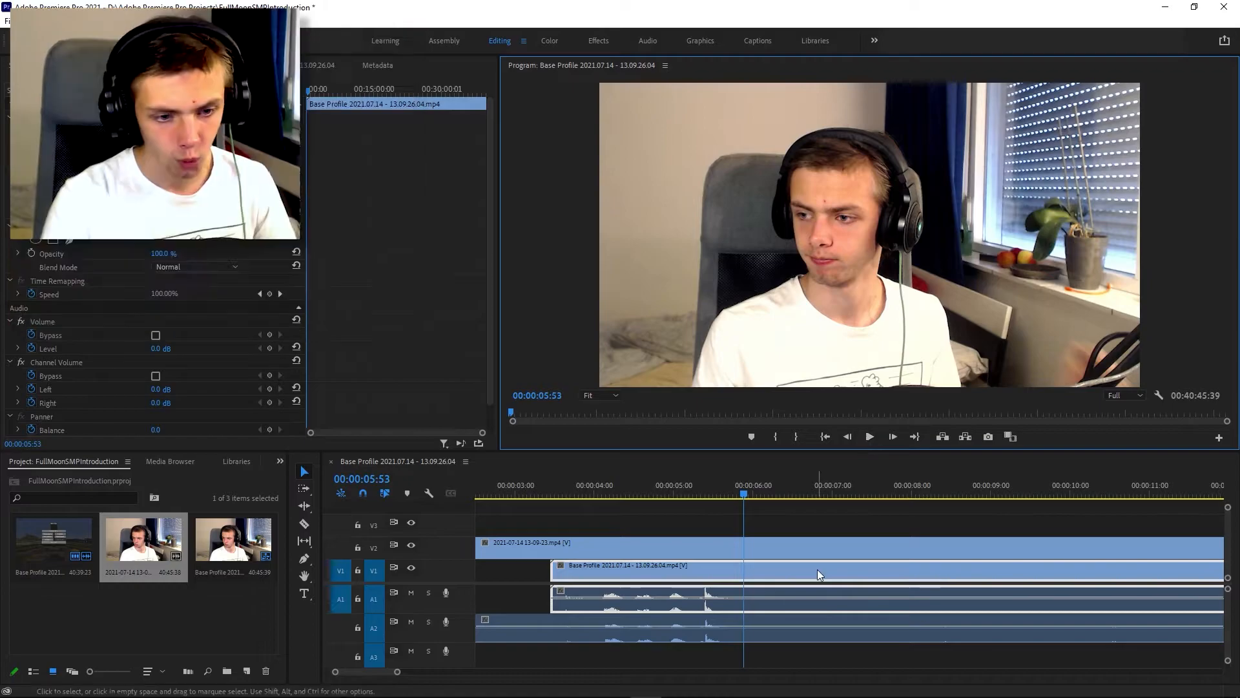
pyautogui.scroll(-5, 812, 541)
pyautogui.scroll(-2, 812, 534)
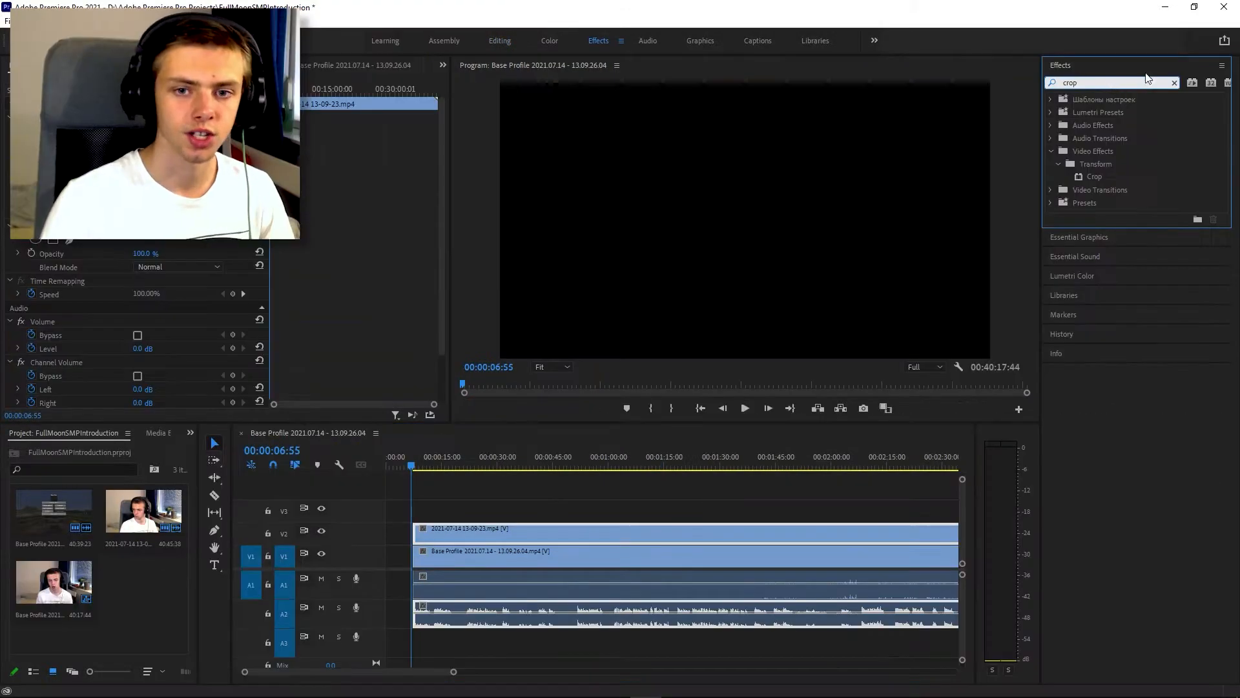
# Step: Apply the Crop video effect to the webcam clip on V2
pyautogui.moveTo(1111, 179); pyautogui.dragTo(542, 525)
pyautogui.click(450, 461)
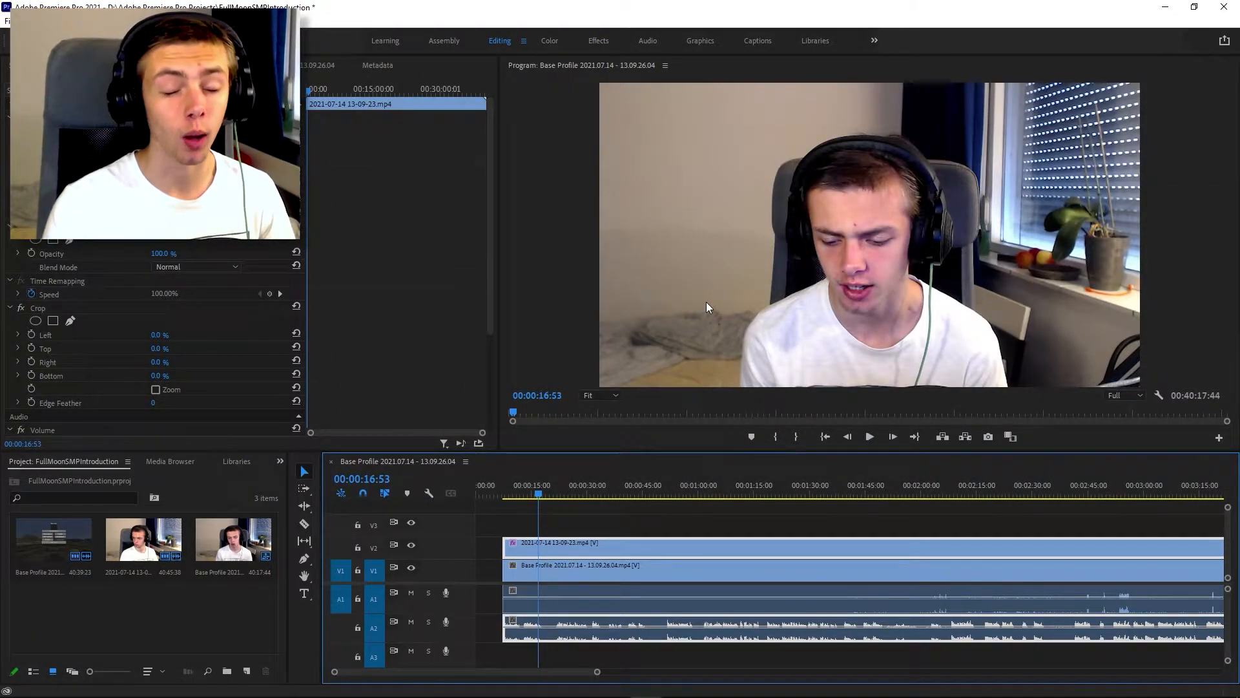
# Step: Scale the webcam picture down and place it in the upper-left corner of the video frame, over the gameplay
pyautogui.click(707, 301)
pyautogui.scroll(-2, 717, 536)
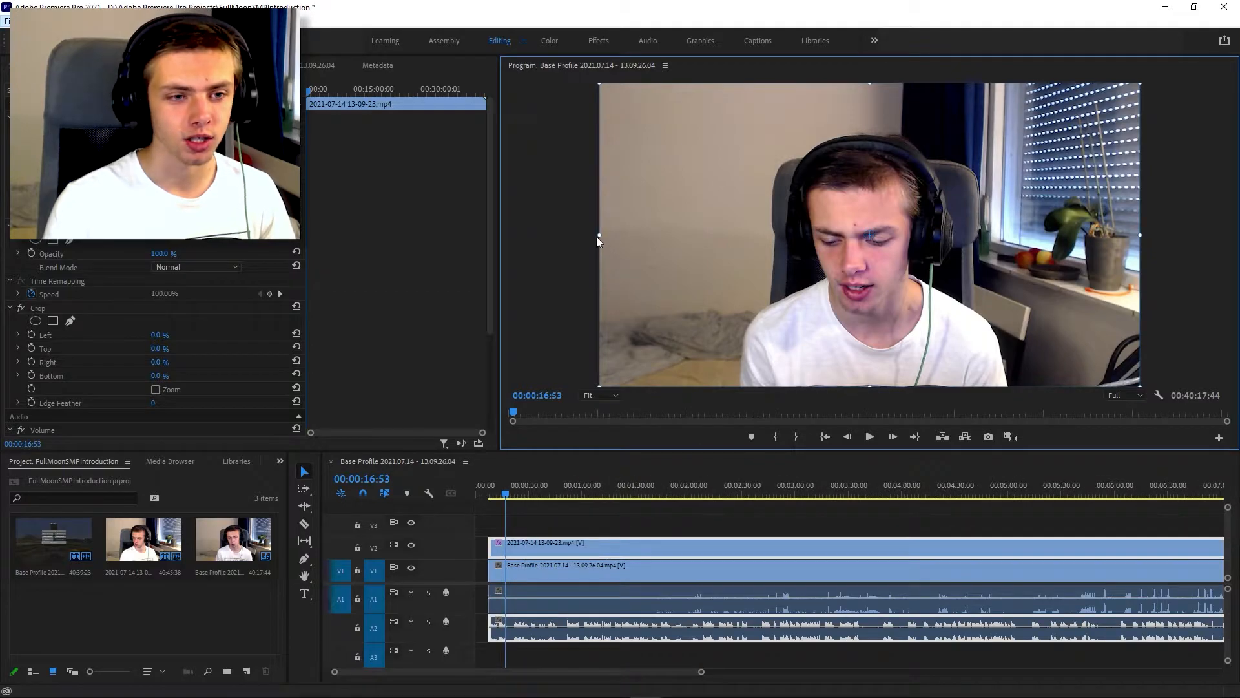
pyautogui.moveTo(597, 236); pyautogui.dragTo(649, 235)
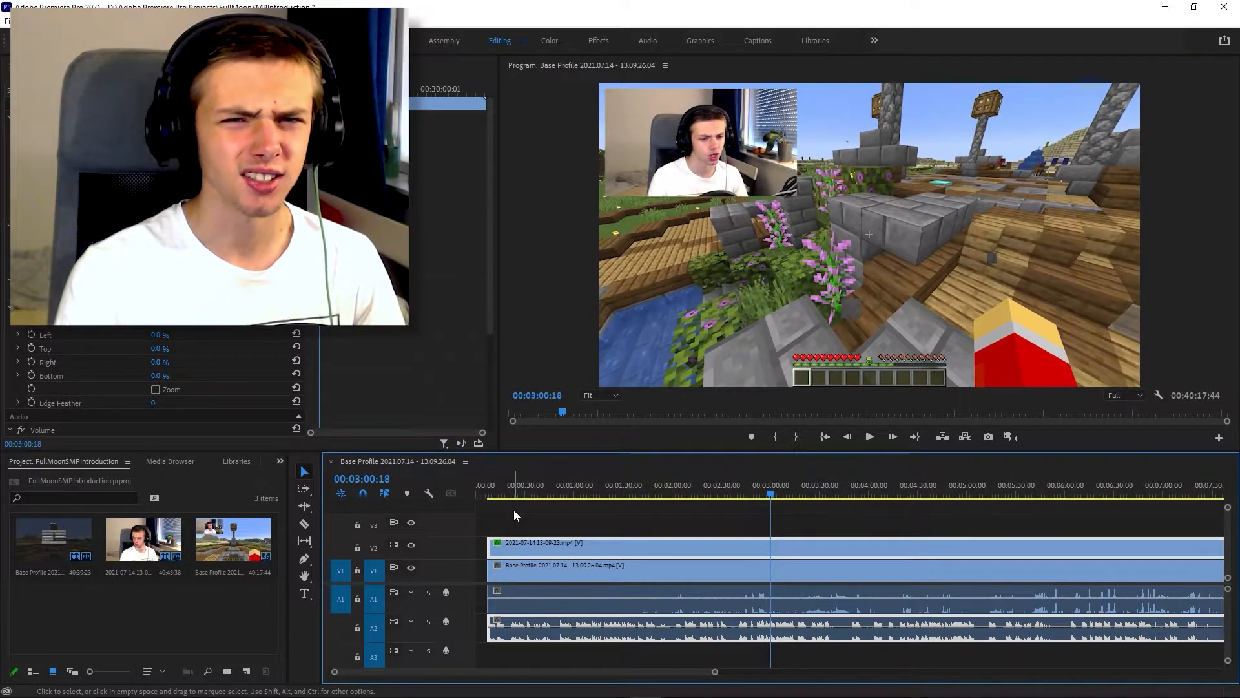
pyautogui.scroll(3, 517, 509)
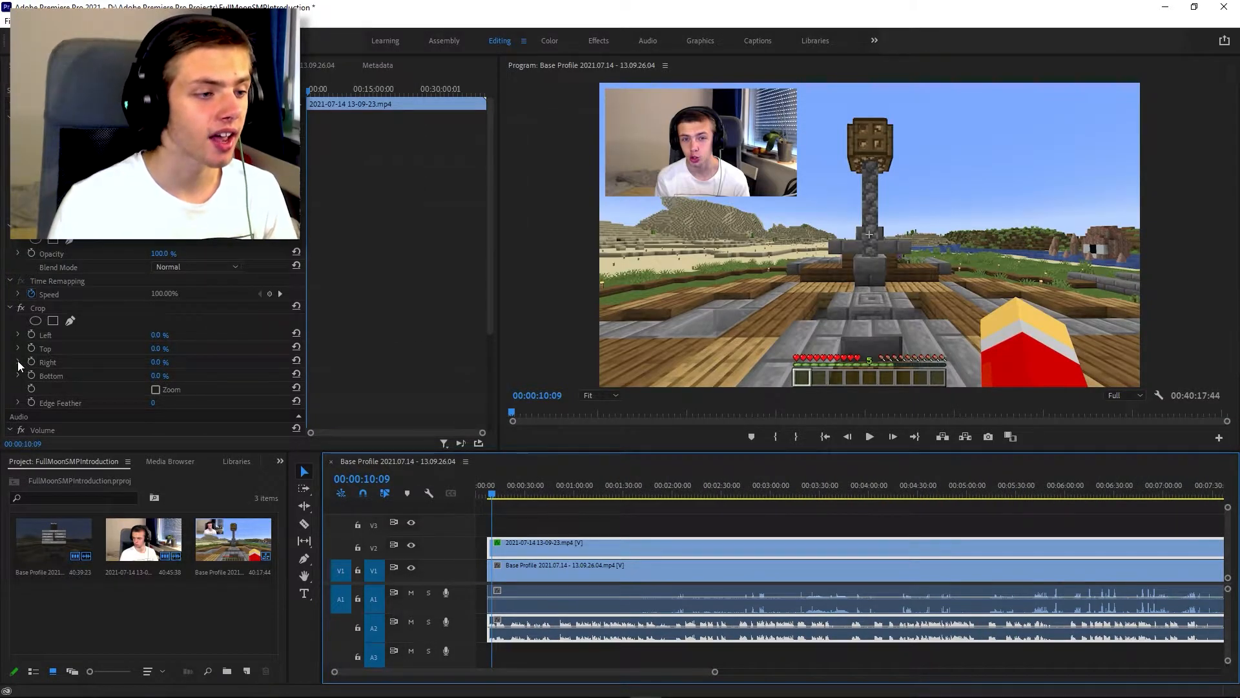
# Step: Crop the webcam clip to 19.0 % on the left, 8.0 % at the top and 16.8 % on the right
pyautogui.click(18, 349)
pyautogui.moveTo(25, 372); pyautogui.dragTo(57, 369)
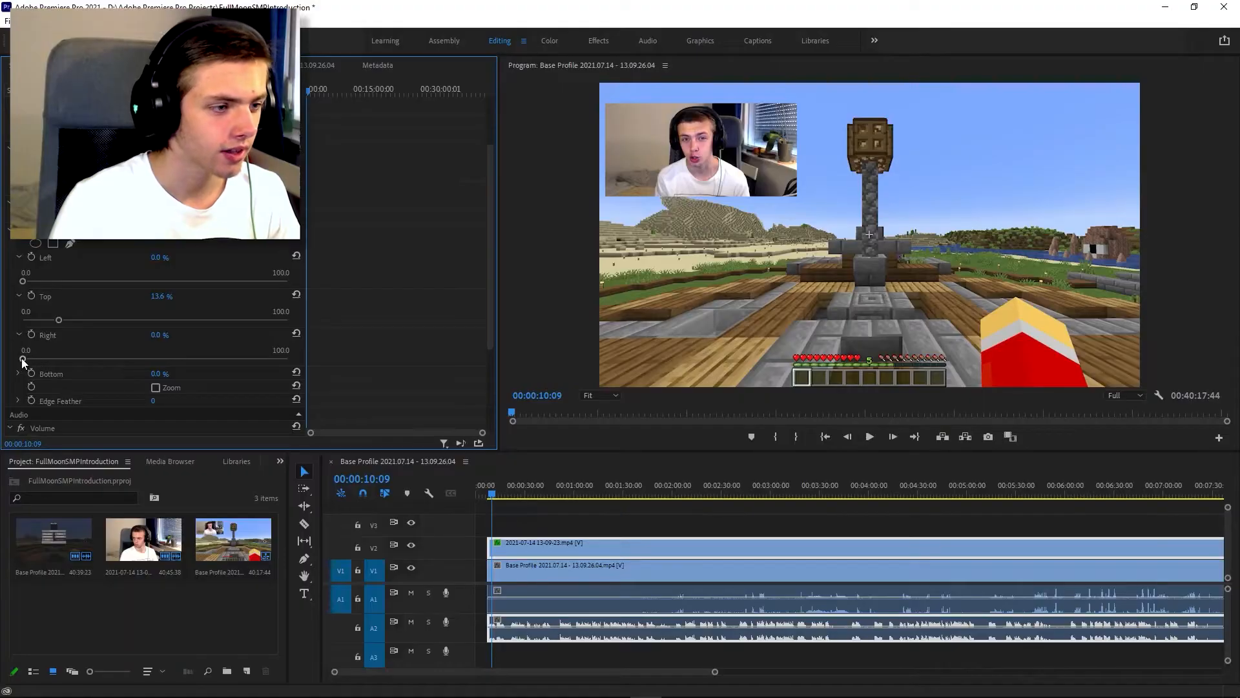
pyautogui.moveTo(49, 358); pyautogui.dragTo(65, 358)
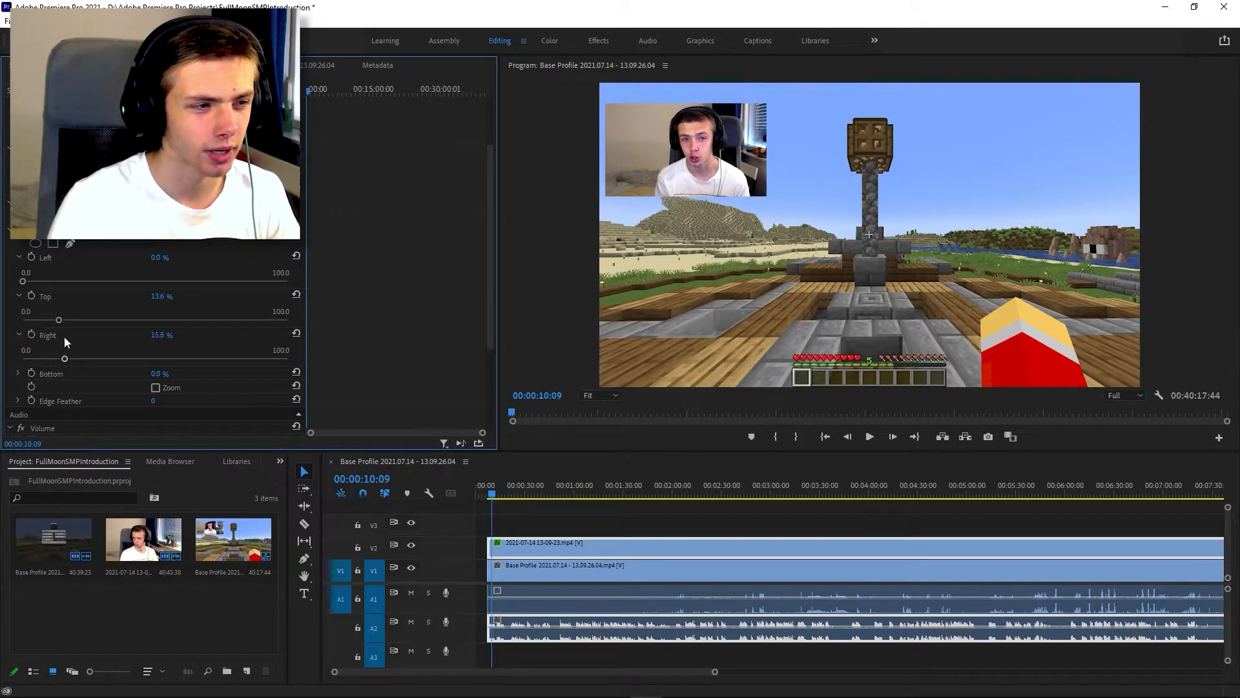
pyautogui.moveTo(49, 282); pyautogui.dragTo(65, 280)
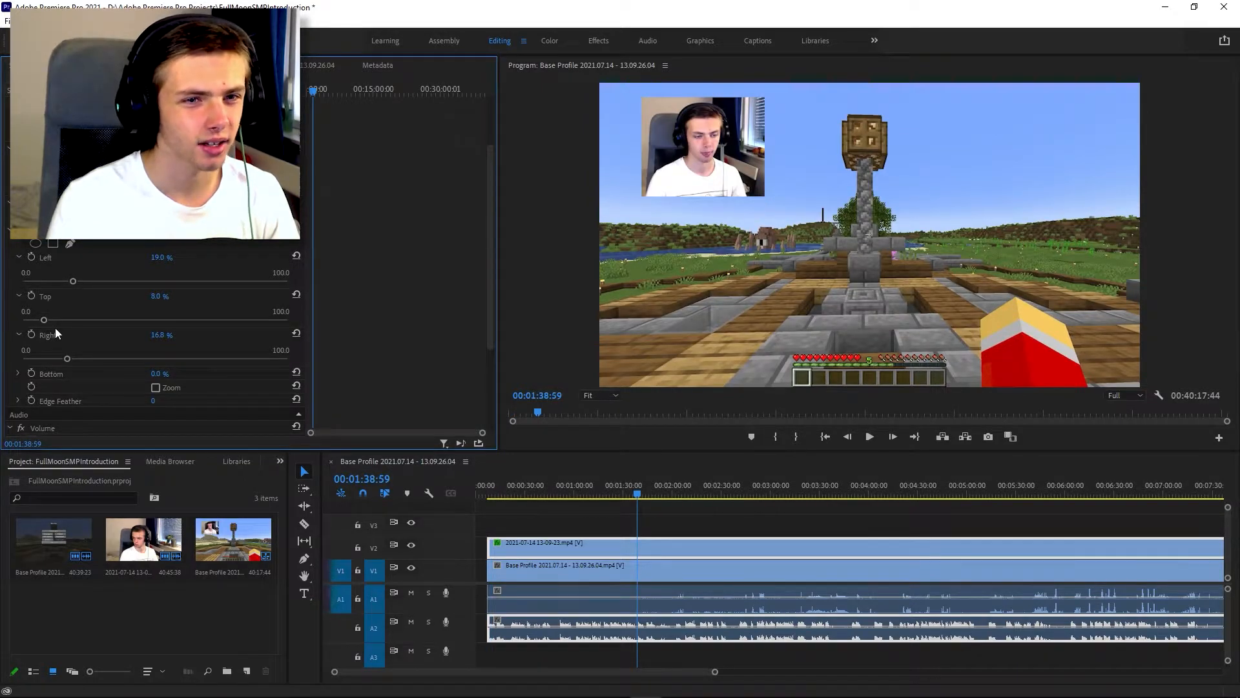
# Step: Adjust the webcam clip's crop to 14.4 % on the left and 34.3 % on the right
pyautogui.moveTo(67, 359); pyautogui.dragTo(87, 358)
pyautogui.moveTo(67, 281); pyautogui.dragTo(60, 280)
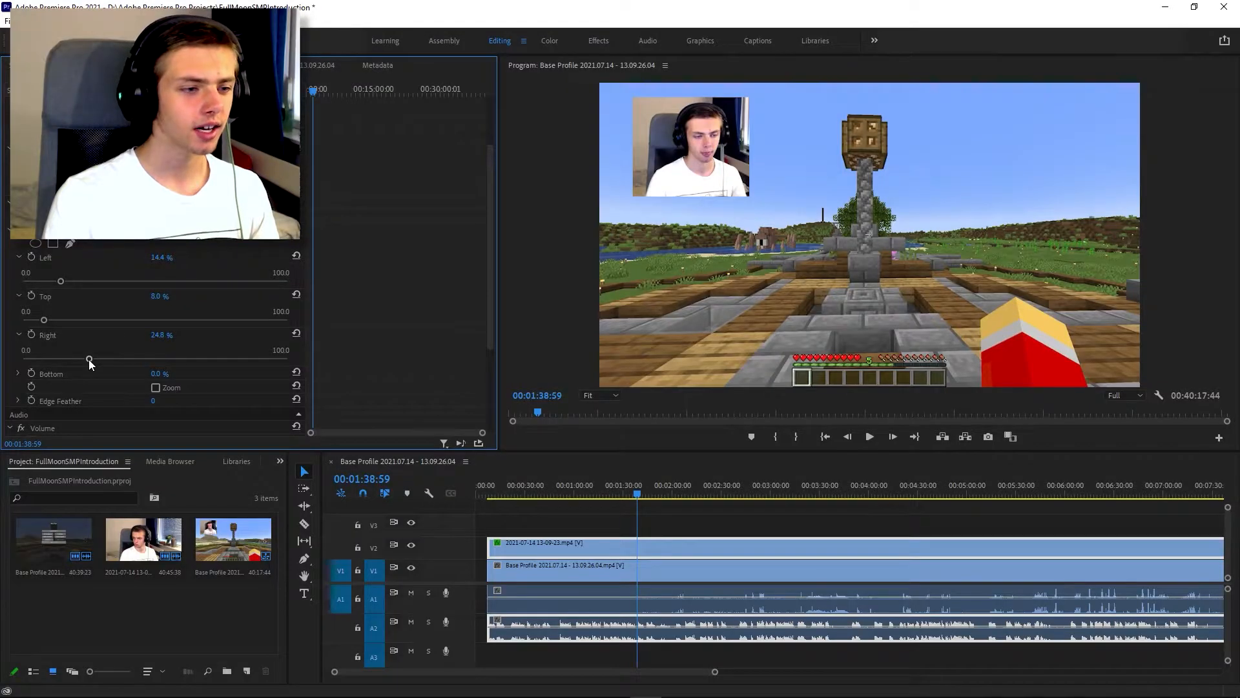
pyautogui.moveTo(88, 359); pyautogui.dragTo(112, 363)
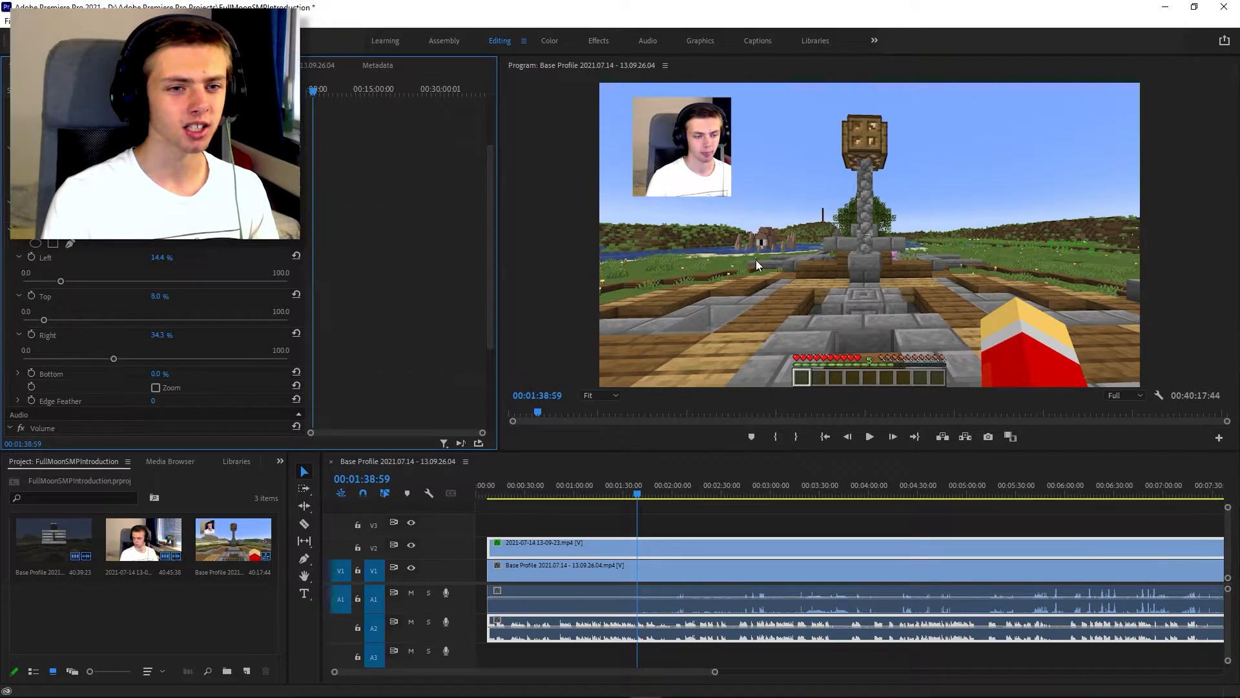
# Step: Enlarge the cropped webcam picture and move it to the middle of the video frame at 00:01:16:31
pyautogui.moveTo(817, 279)
pyautogui.mouseDown()
pyautogui.moveTo(761, 252)
pyautogui.moveTo(819, 296)
pyautogui.mouseUp()
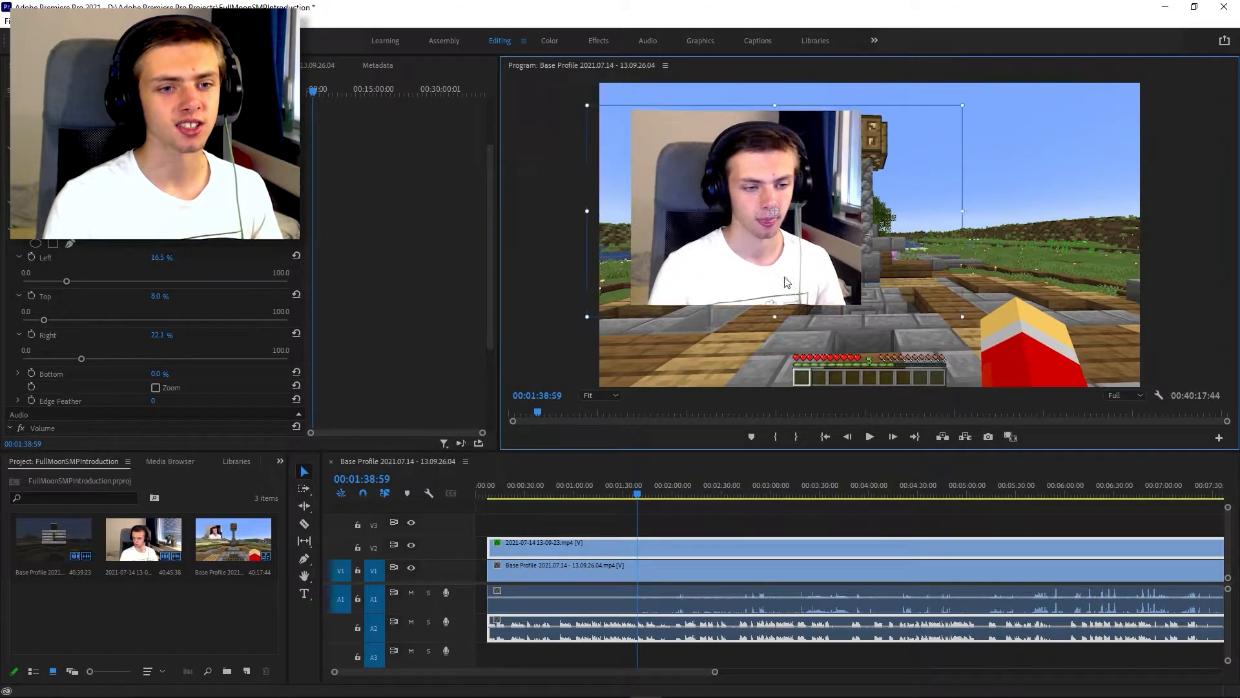
pyautogui.click(605, 489)
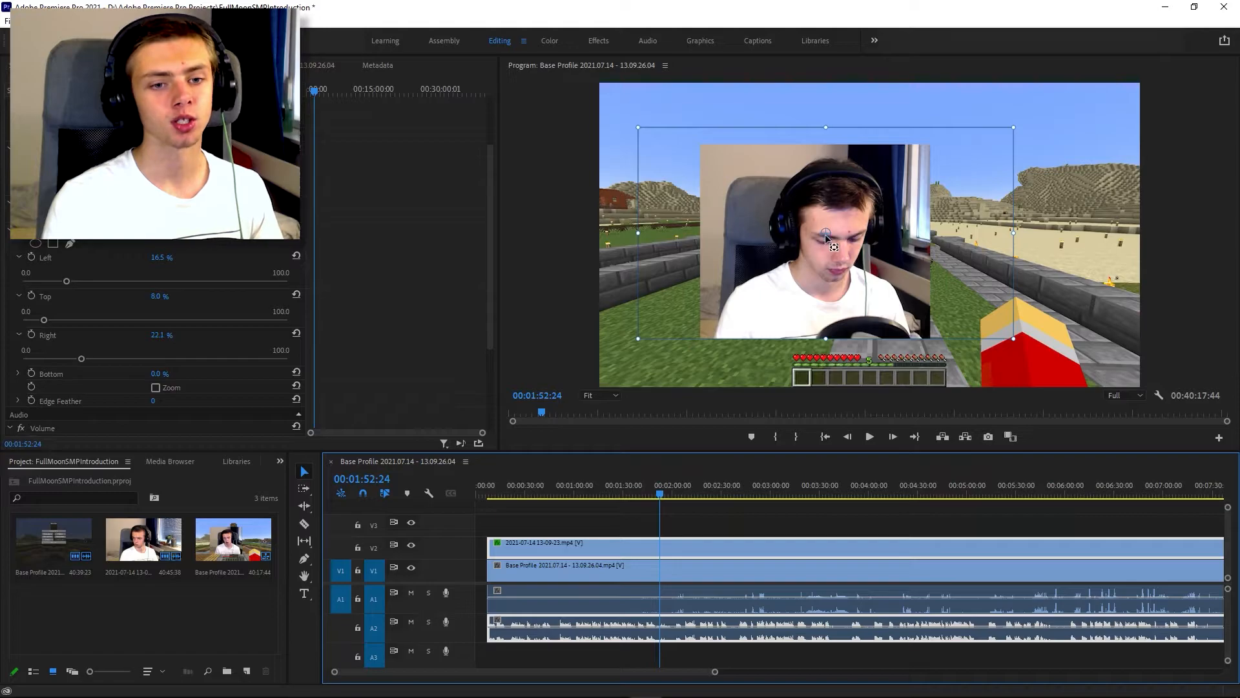
# Step: Move the webcam clip's anchor point to the cropped picture's upper-left corner and place the picture in the same corner of the video frame
pyautogui.click(827, 238)
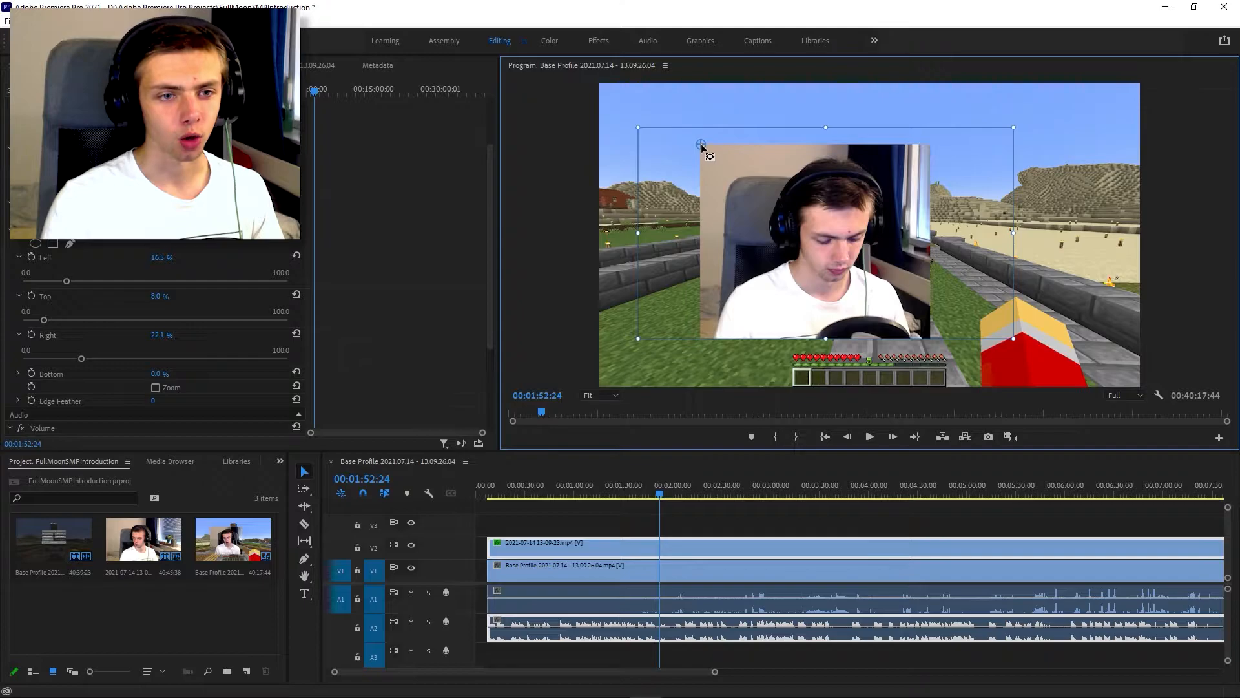
pyautogui.moveTo(703, 146); pyautogui.dragTo(607, 88)
# Step: Set the webcam clip's position to 15, 15 and its scale to 30
pyautogui.click(167, 132)
pyautogui.write('15')
pyautogui.press('Return')
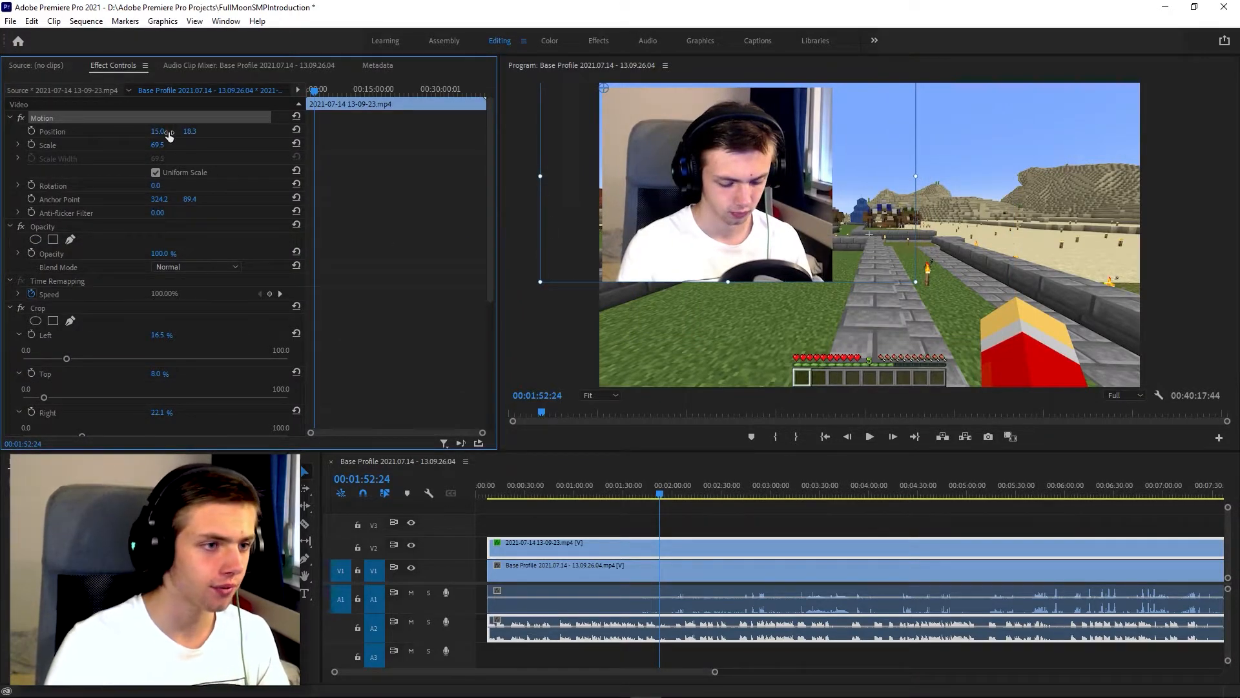
pyautogui.write('15')
pyautogui.press('Return')
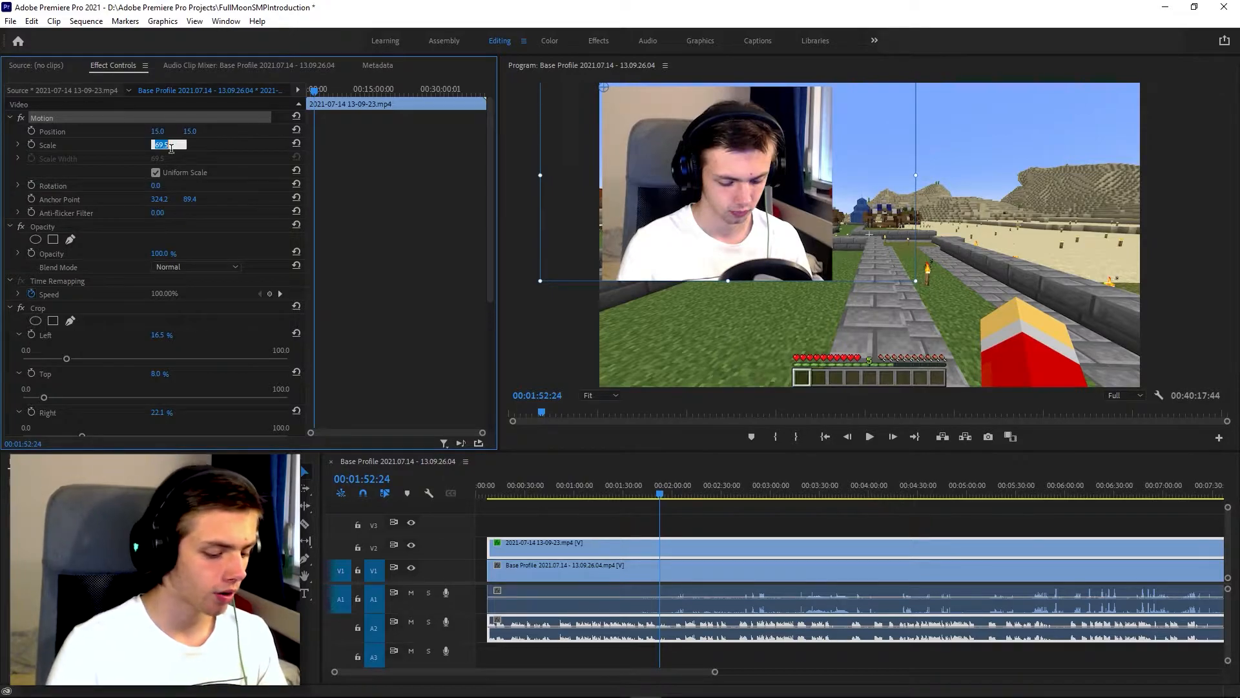
pyautogui.write('30')
pyautogui.press('Return')
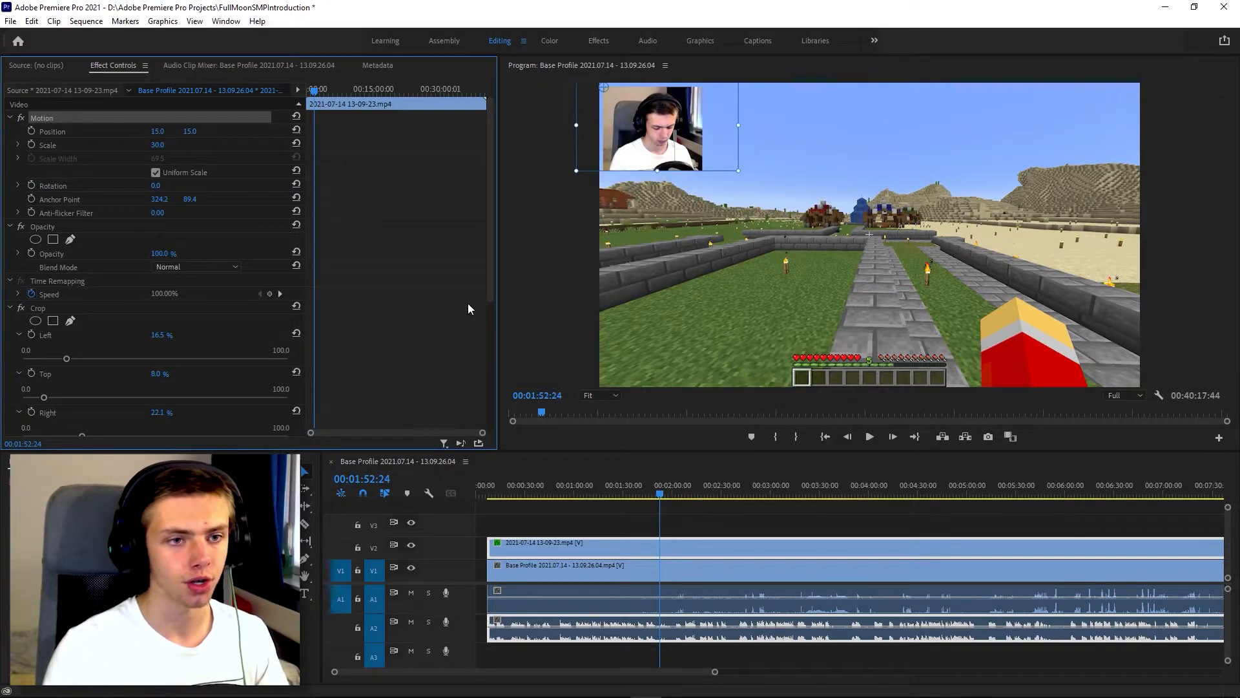
# Step: Search the effects for "shadow" and apply the Drop Shadow effect to the webcam clip
pyautogui.click(498, 493)
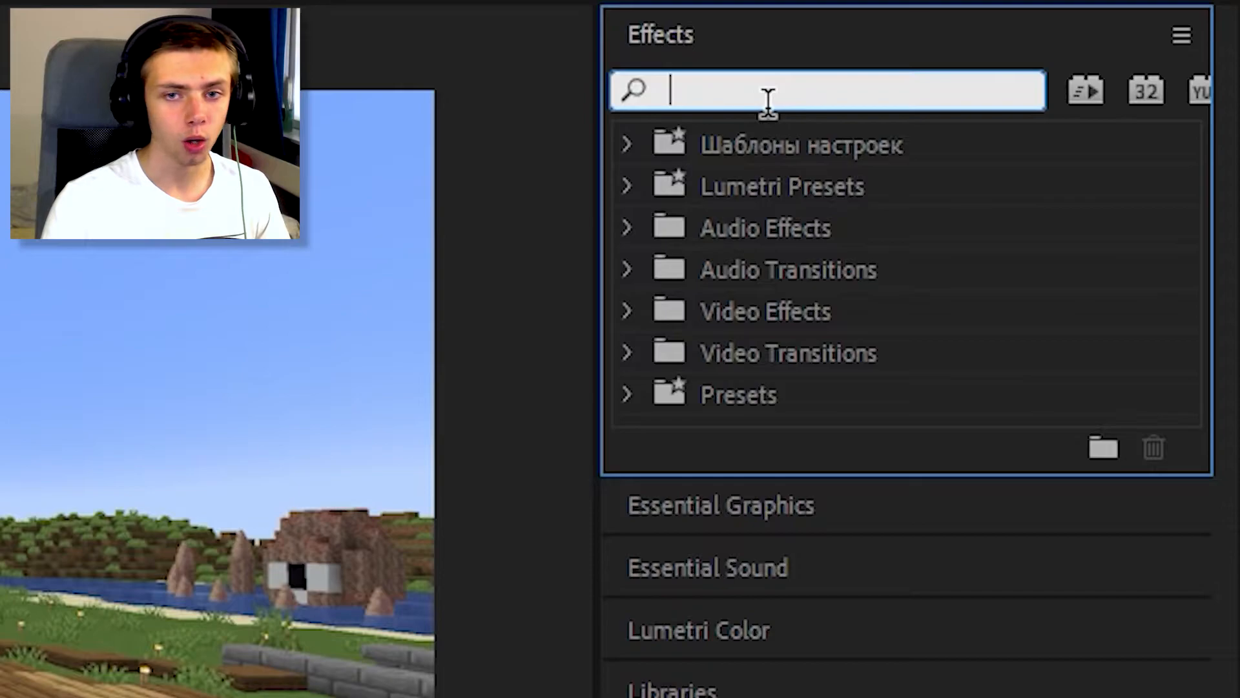
pyautogui.write('shadow')
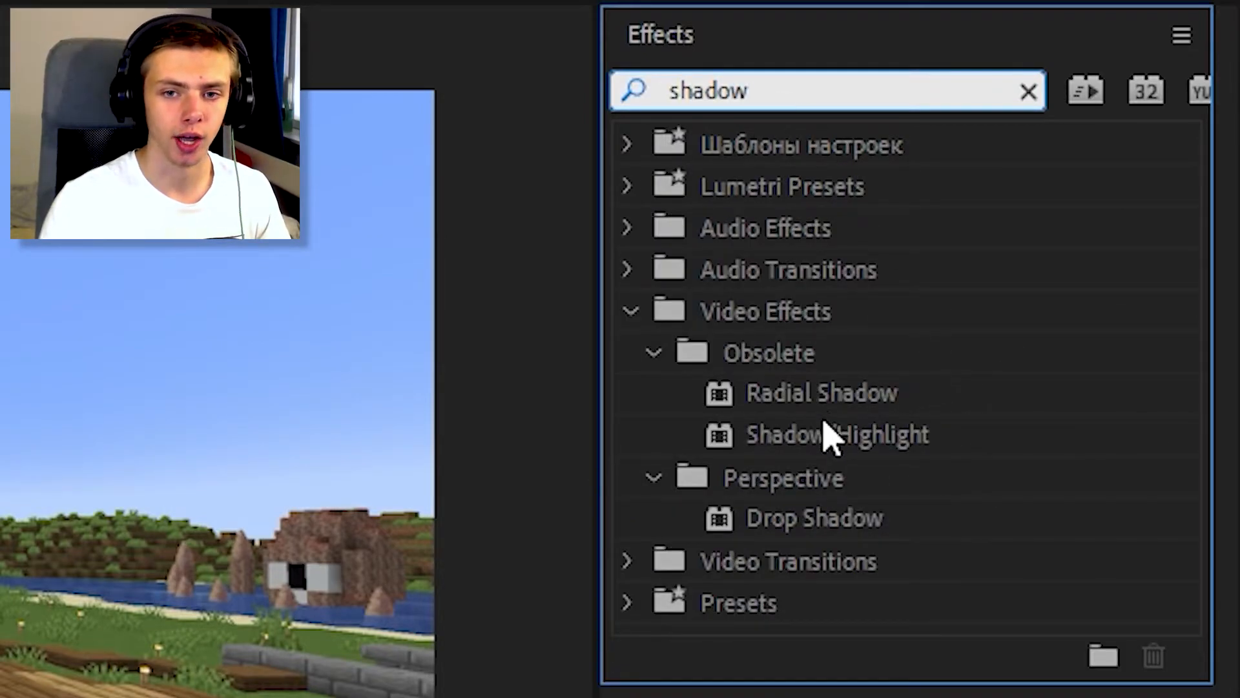
pyautogui.click(815, 518)
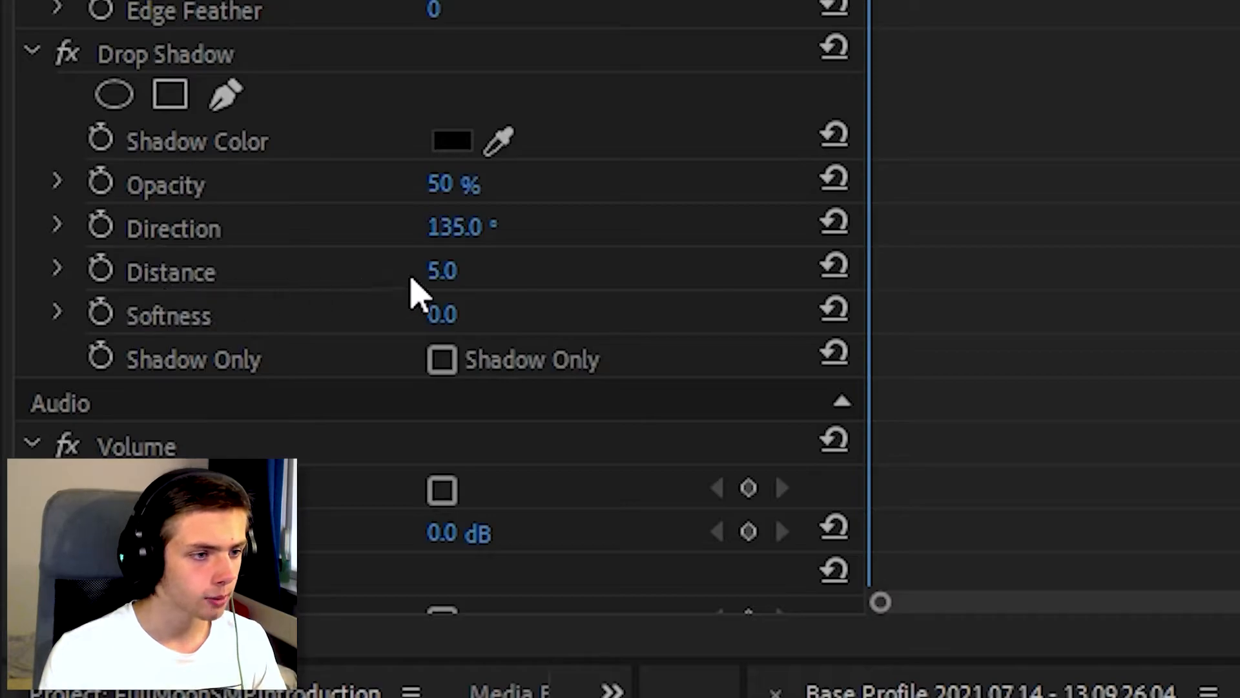
# Step: Set the webcam clip's drop shadow distance to 50 and its softness to 50
pyautogui.click(147, 303)
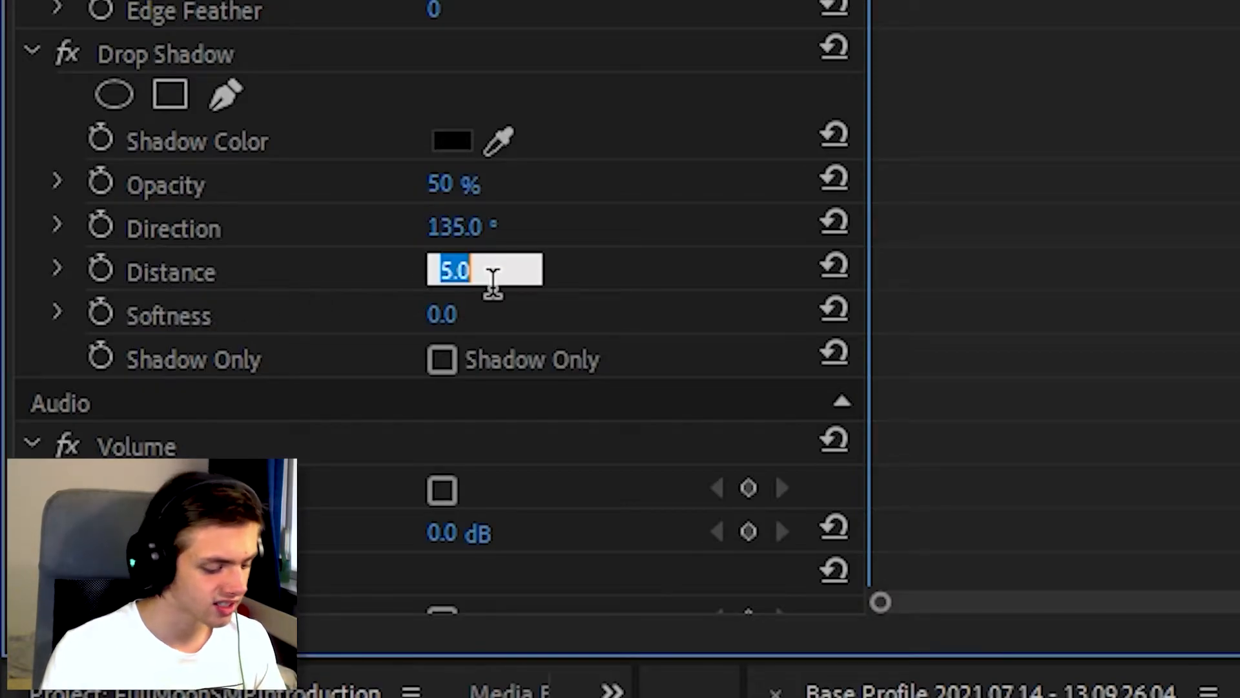
pyautogui.write('50')
pyautogui.press('Return')
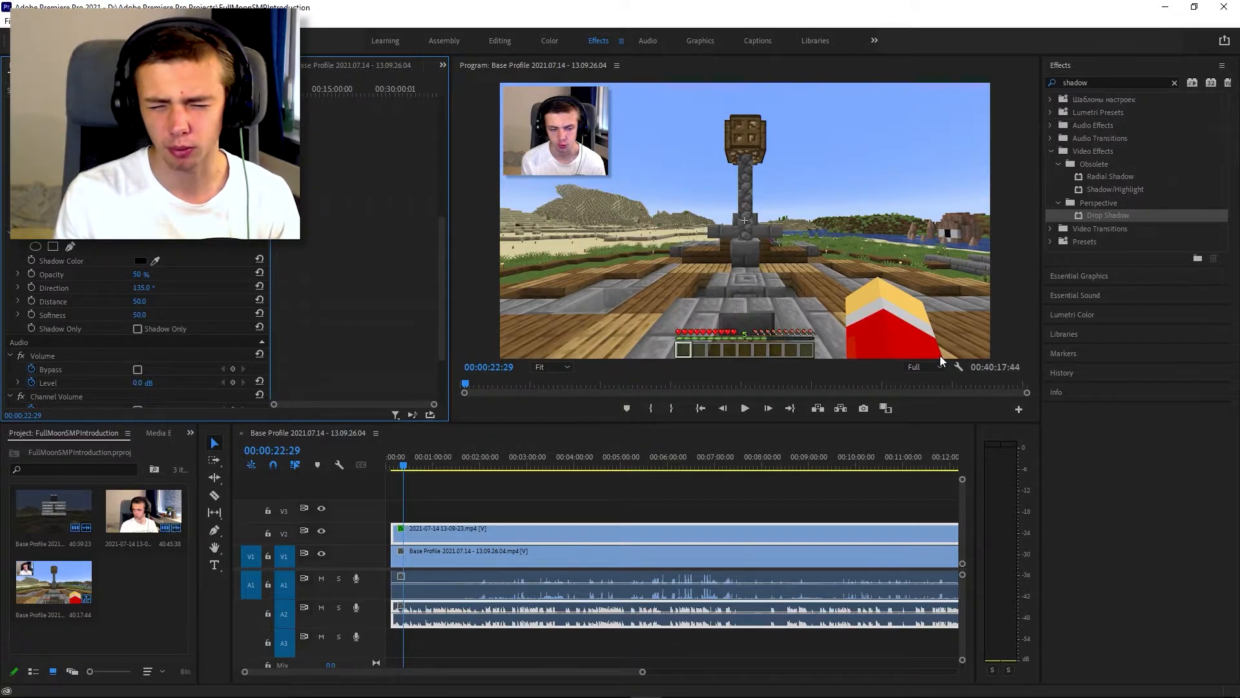
# Step: Clear the effects search and apply the CAMERA COLOR CORRECTION preset to the webcam clip on V2
pyautogui.click(1174, 82)
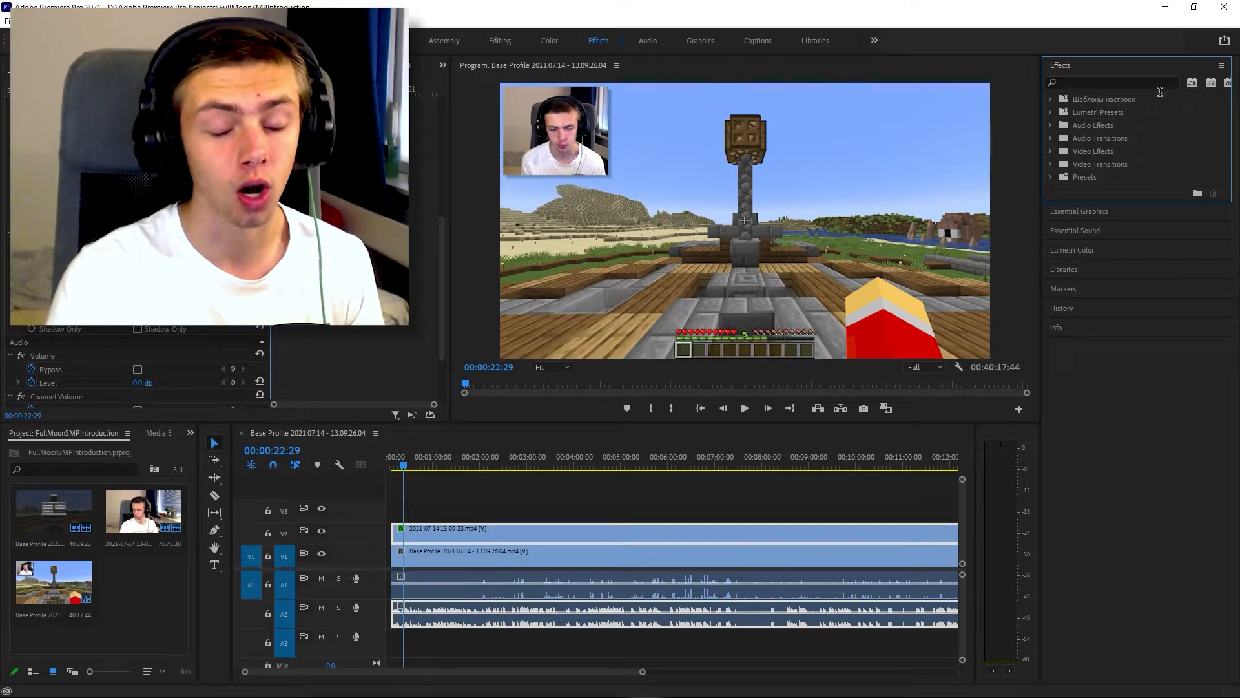
pyautogui.click(1051, 176)
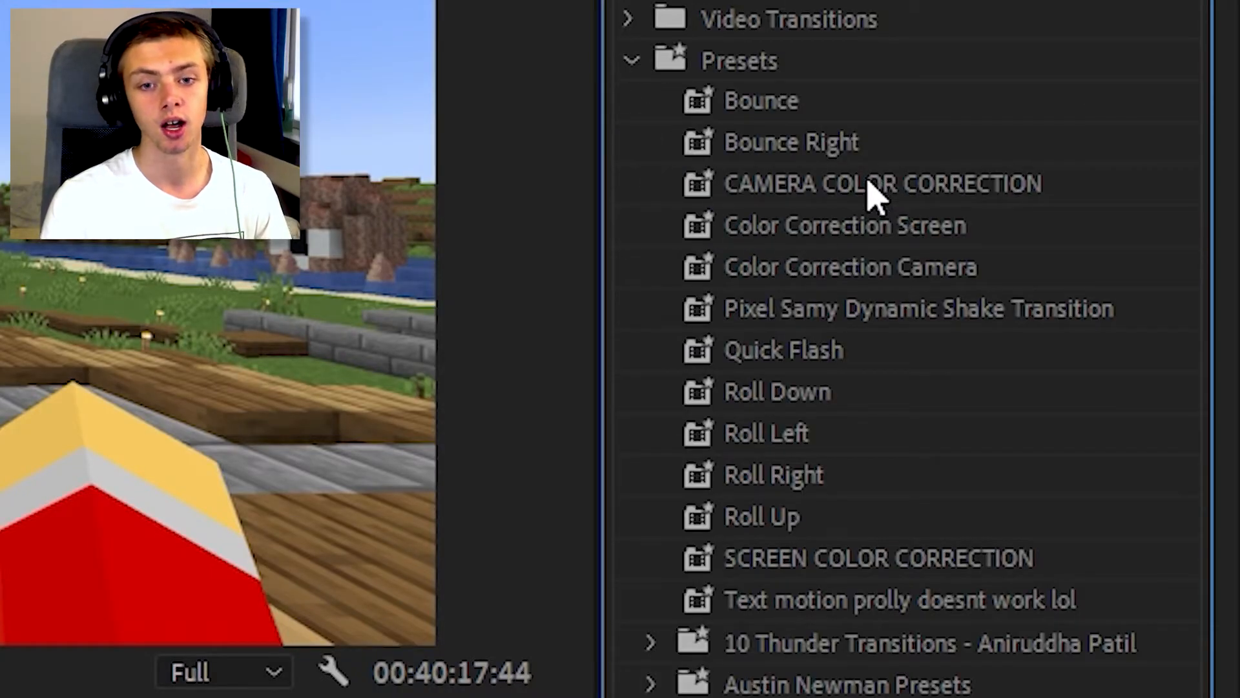
pyautogui.click(868, 183)
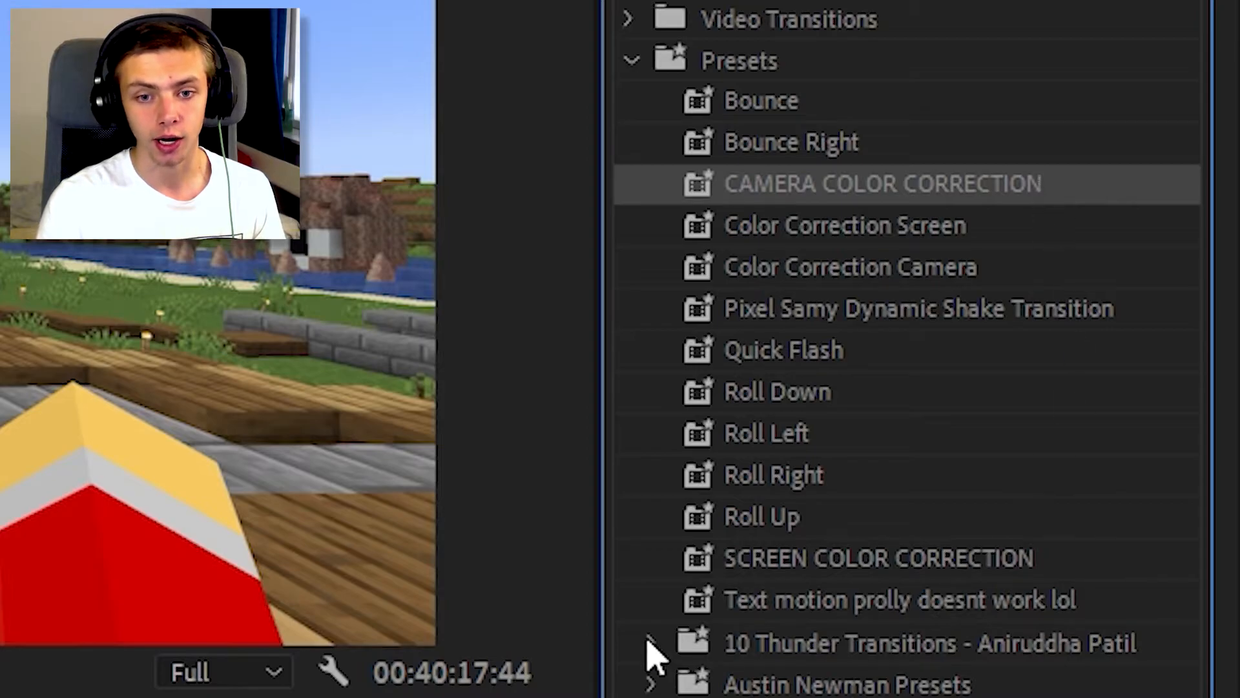
pyautogui.click(1050, 568)
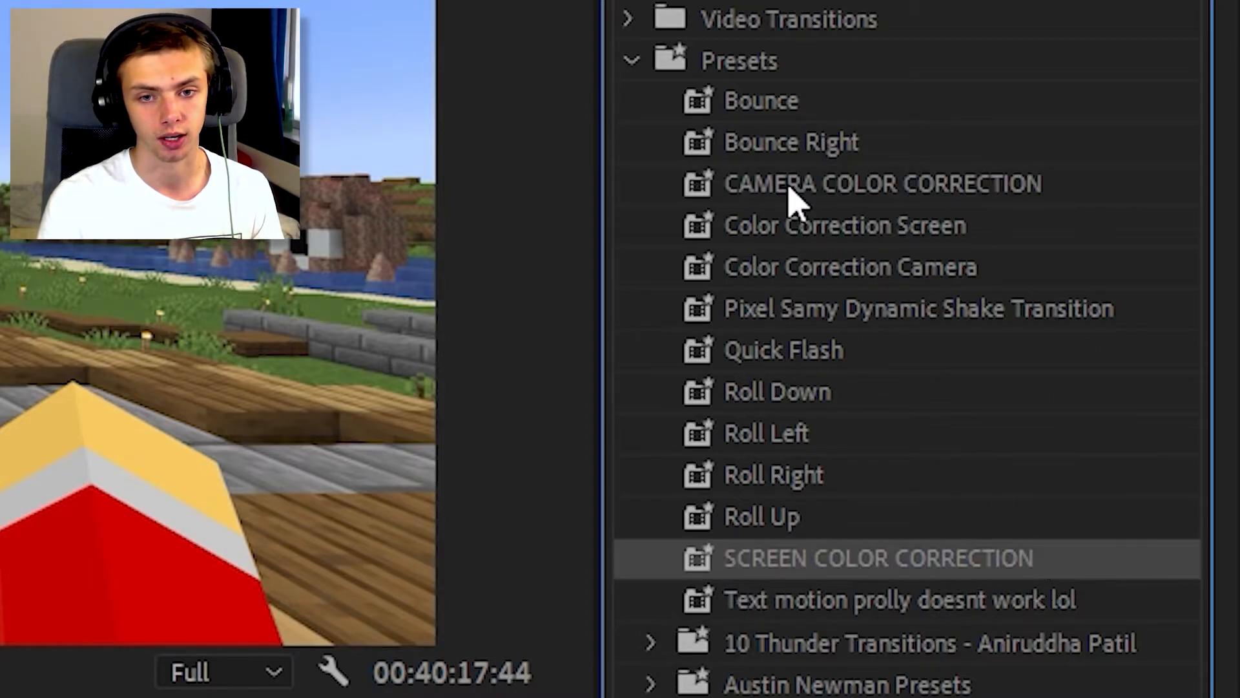
pyautogui.click(791, 190)
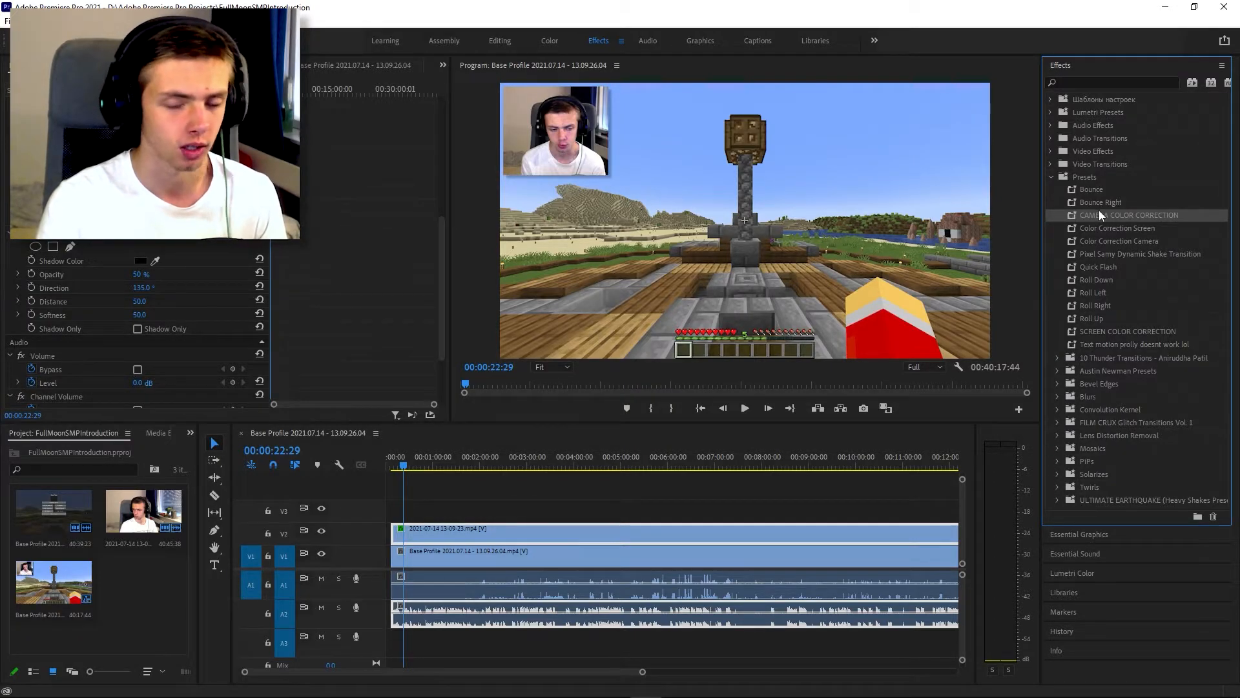
pyautogui.moveTo(1099, 211); pyautogui.dragTo(547, 529)
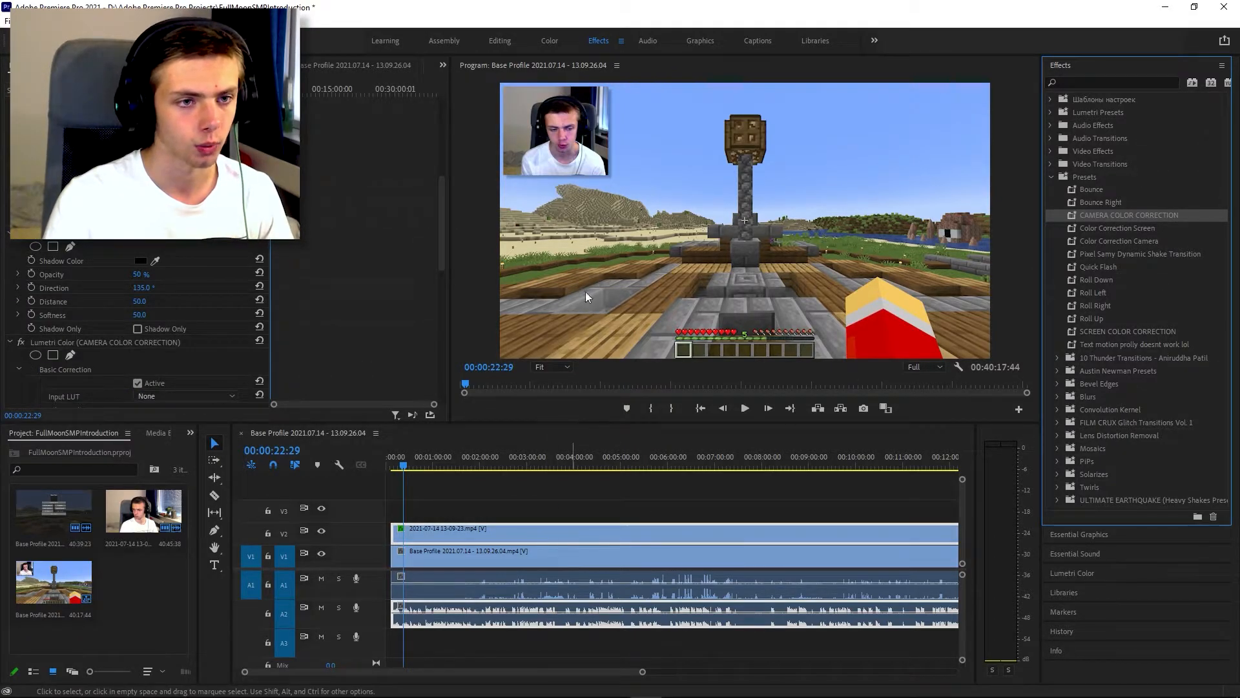
# Step: Apply the SCREEN COLOR CORRECTION preset to the gameplay clip on V1 and set its shadows to 10 and whites to 20
pyautogui.click(520, 459)
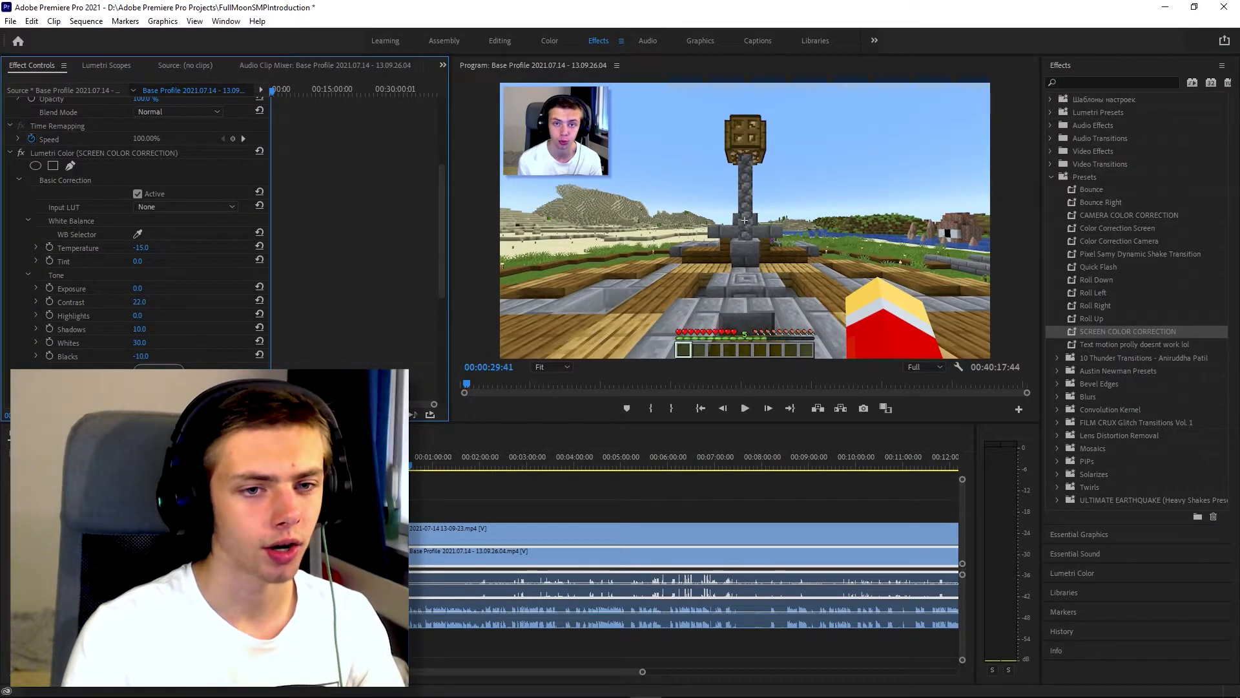
pyautogui.moveTo(140, 328)
pyautogui.mouseDown()
pyautogui.moveTo(72, 328)
pyautogui.moveTo(149, 329)
pyautogui.mouseUp()
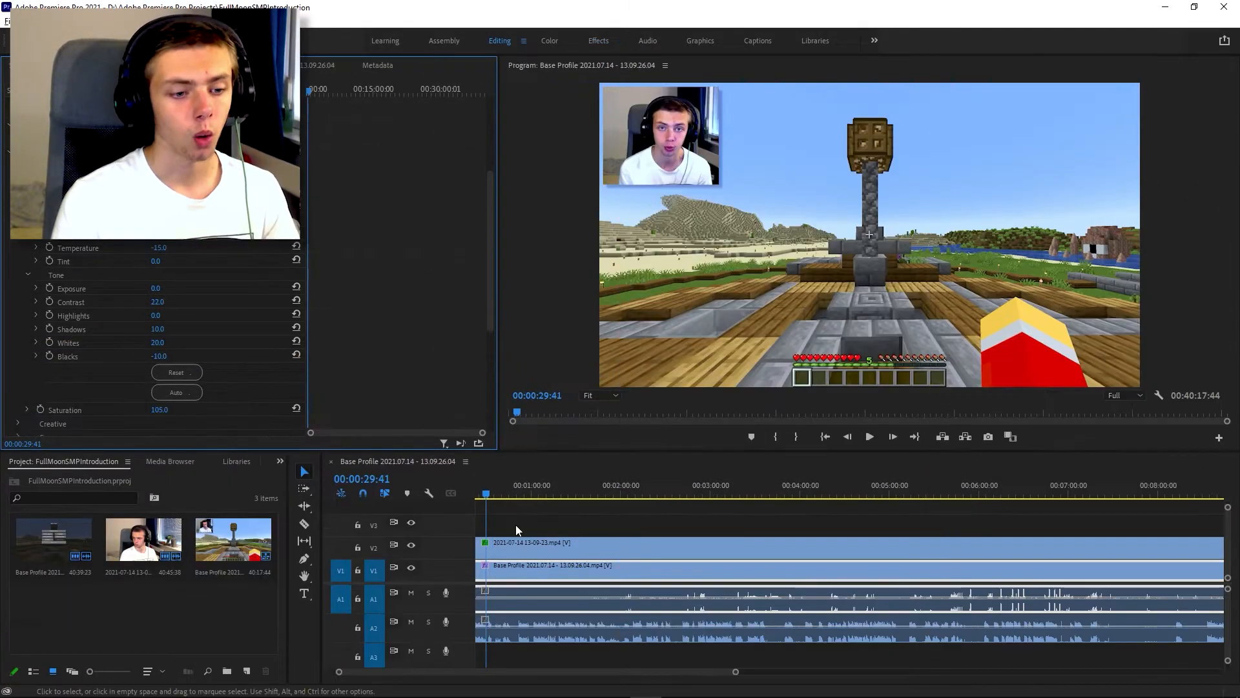
pyautogui.scroll(5, 520, 525)
pyautogui.scroll(-1, 548, 522)
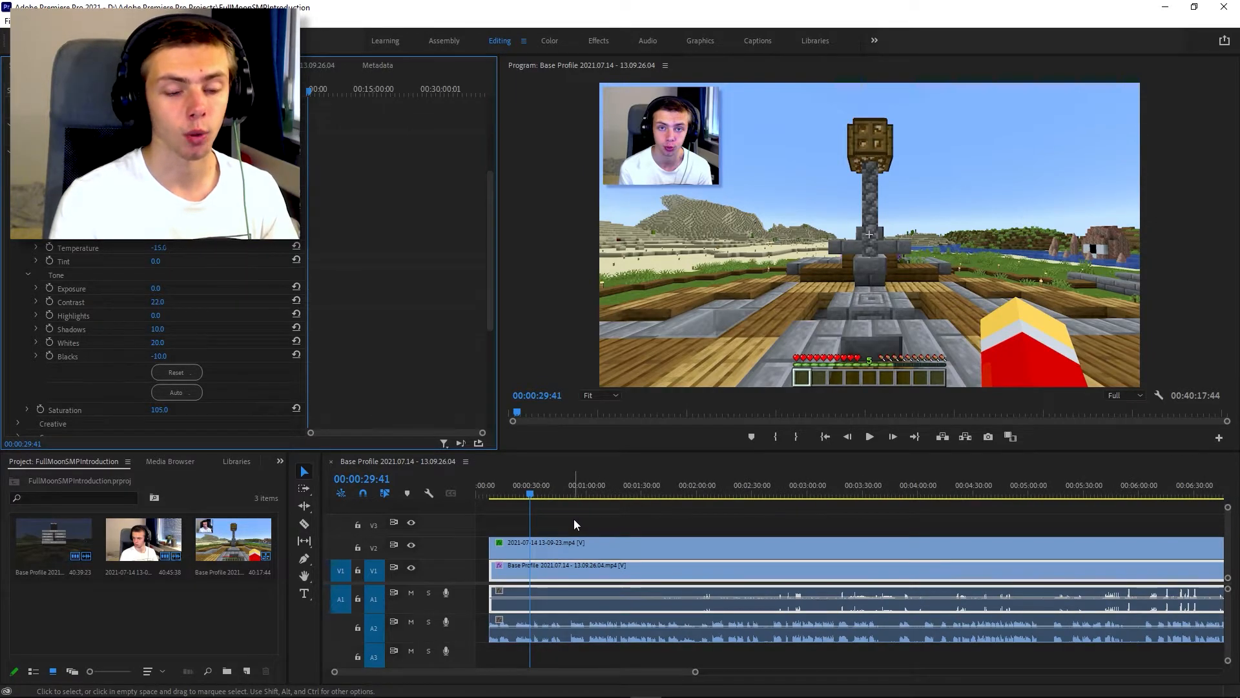